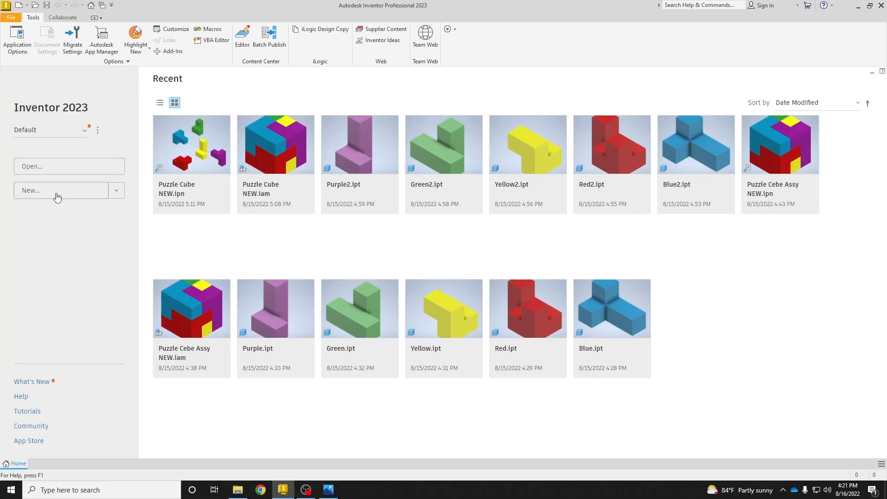
# Create a new drawing from the Standard.idw template and set its sheet size to A.
pyautogui.click(38, 198)
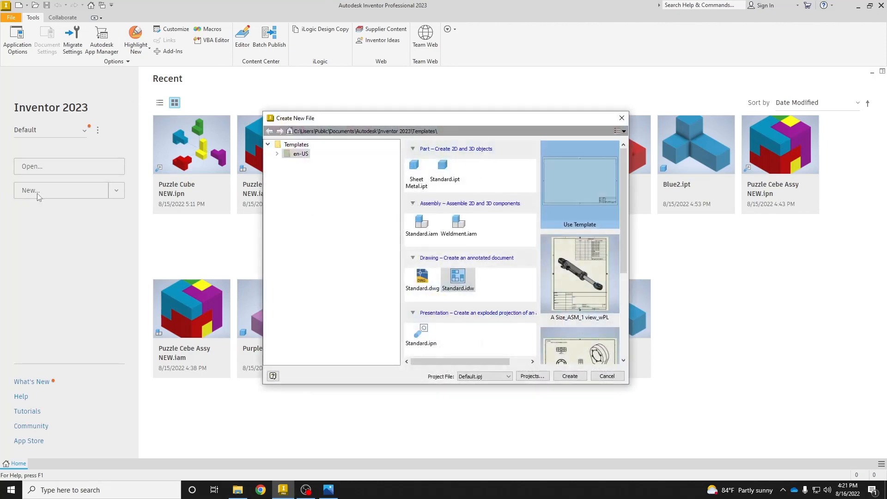
pyautogui.doubleClick(459, 278)
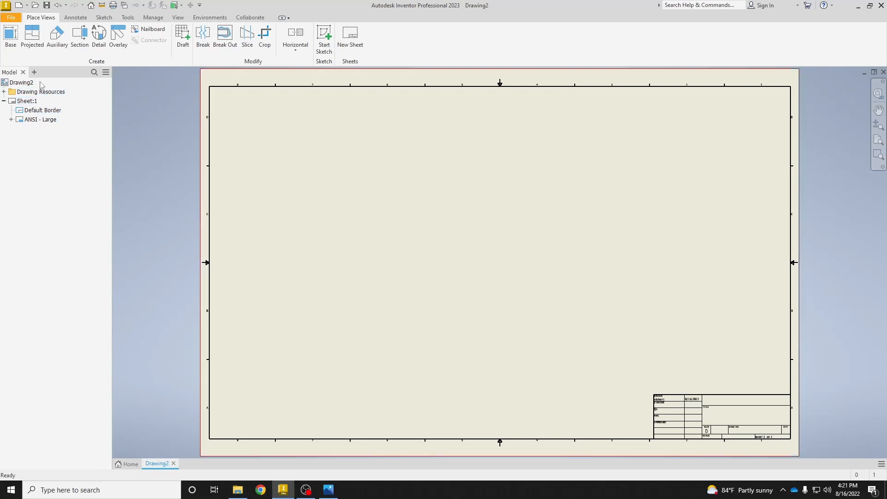
pyautogui.rightClick(25, 104)
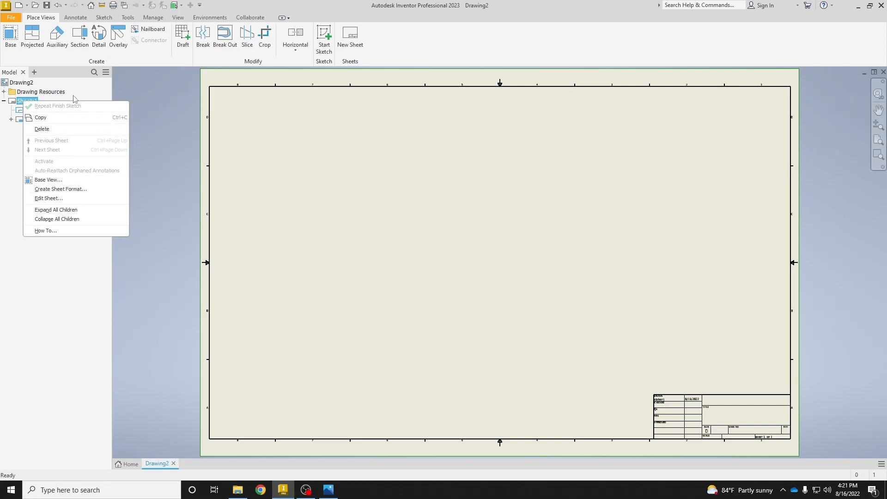
pyautogui.click(85, 203)
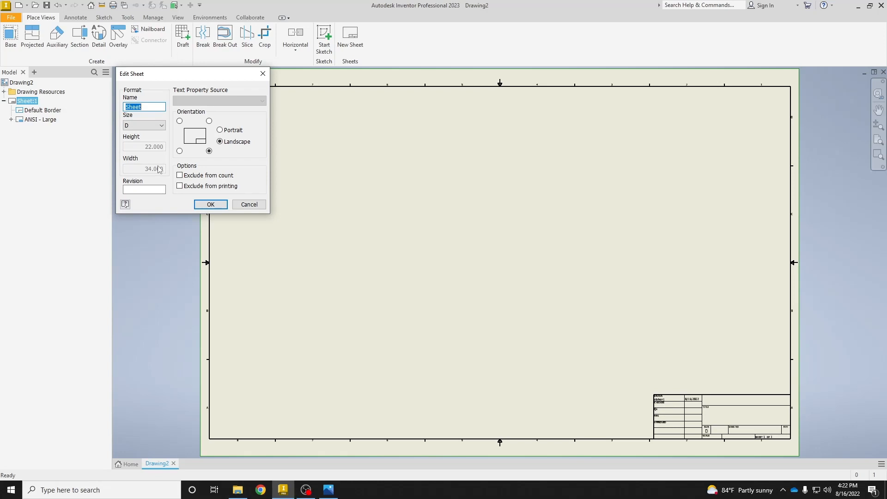
pyautogui.click(159, 128)
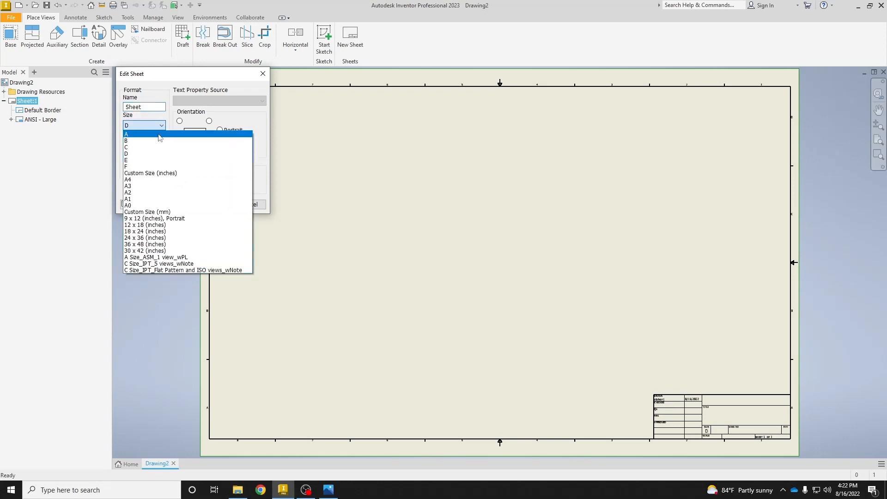
pyautogui.click(160, 135)
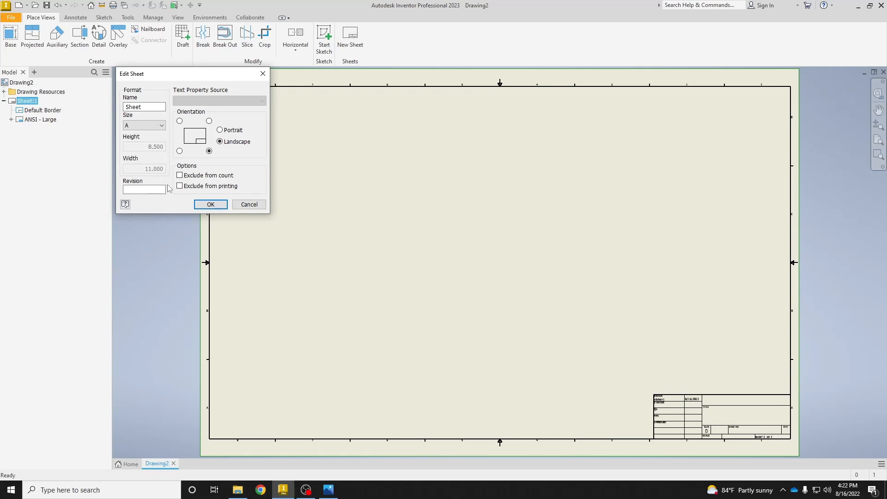
pyautogui.click(212, 205)
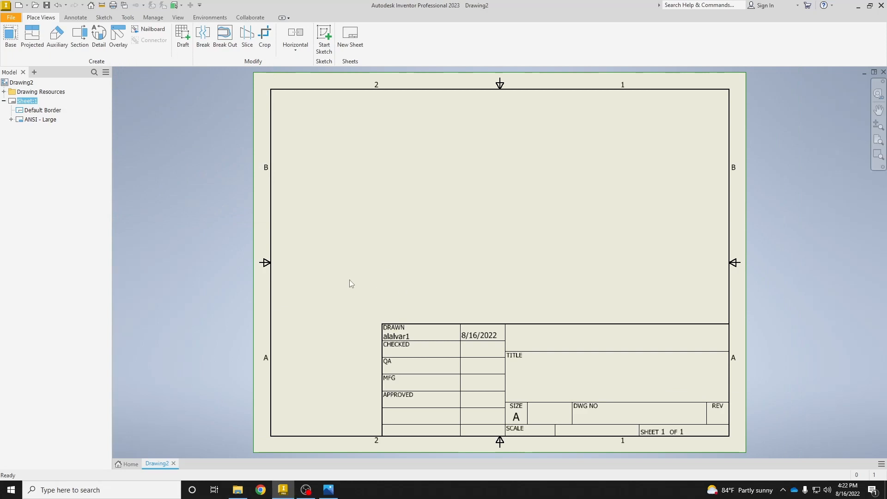
# Delete the ANSI - Large title block from the sheet.
pyautogui.moveTo(349, 280); pyautogui.dragTo(750, 451)
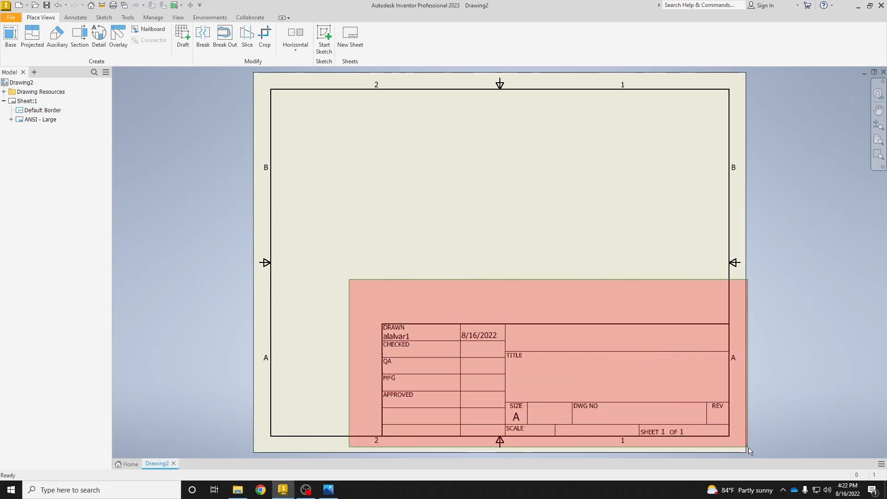
pyautogui.moveTo(748, 447); pyautogui.dragTo(748, 447)
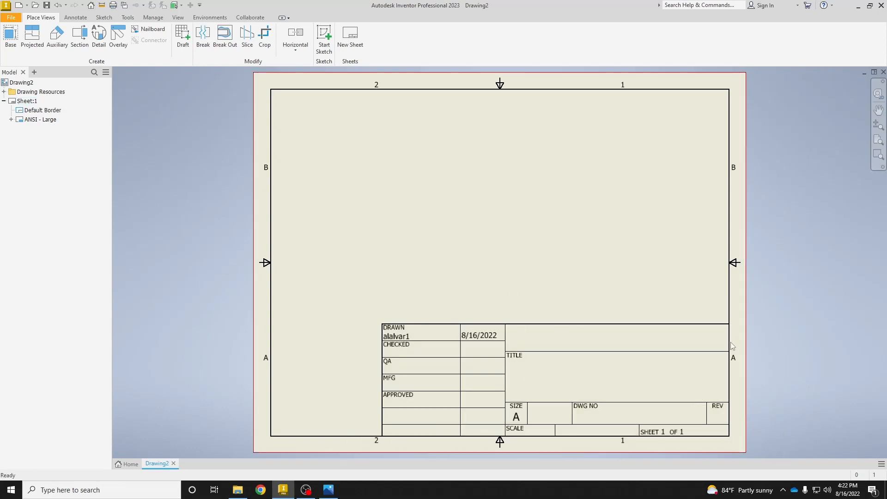
pyautogui.rightClick(33, 122)
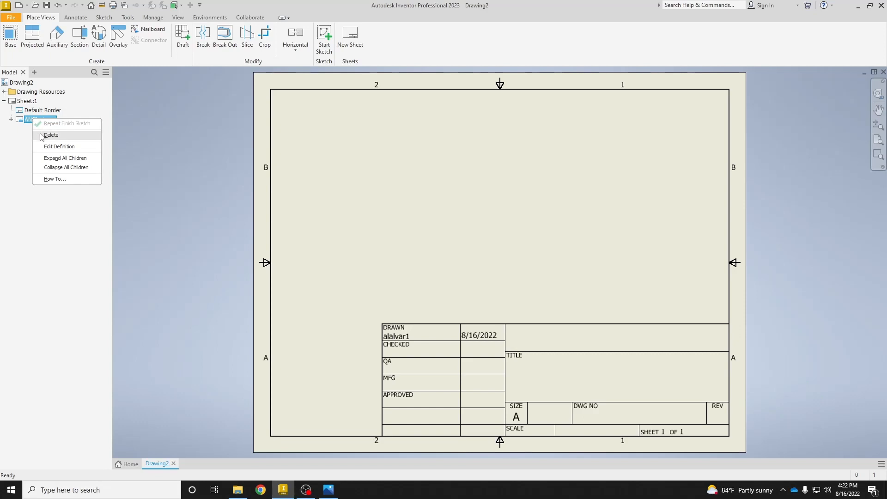
pyautogui.click(50, 135)
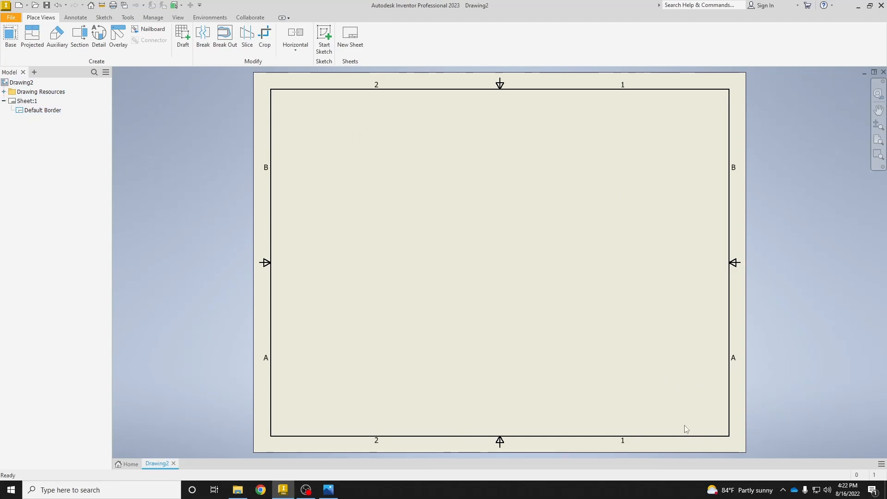
# Start defining a new title block in the drawing resources.
pyautogui.click(5, 93)
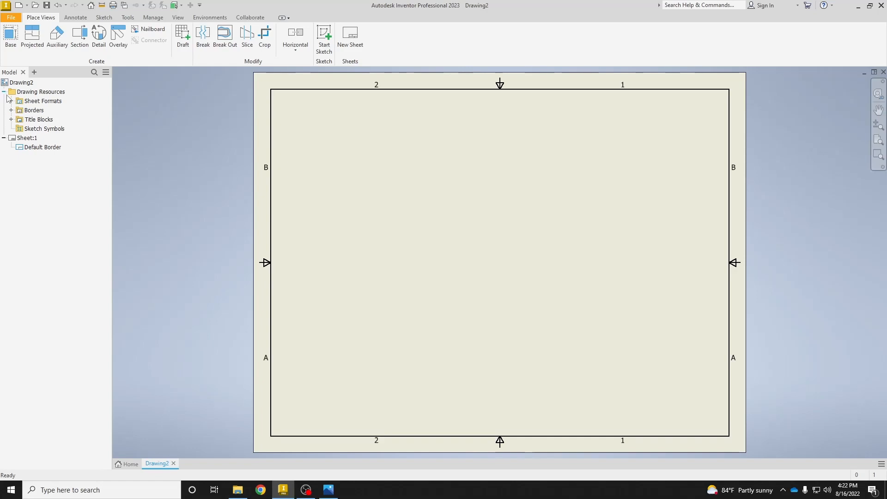
pyautogui.click(11, 120)
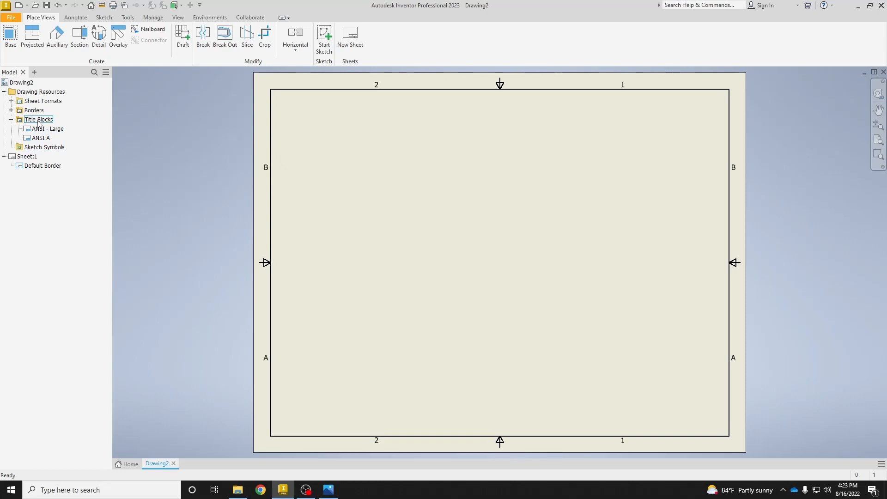
pyautogui.rightClick(39, 123)
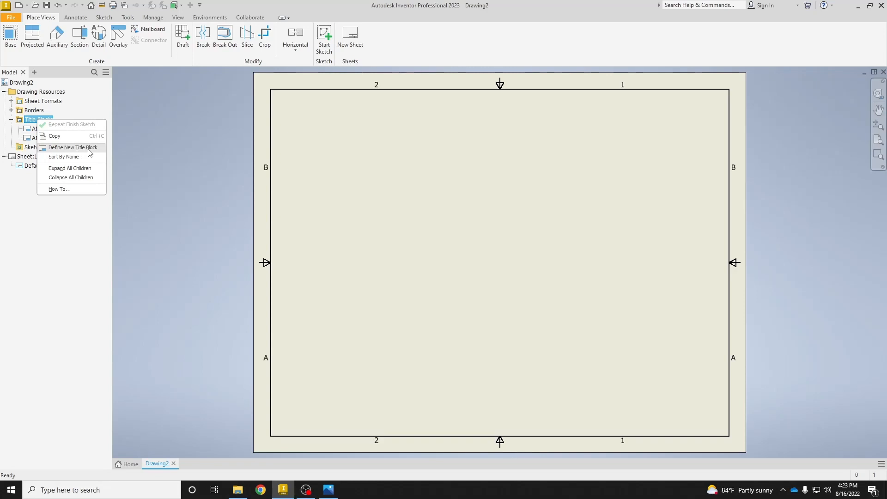
pyautogui.click(73, 148)
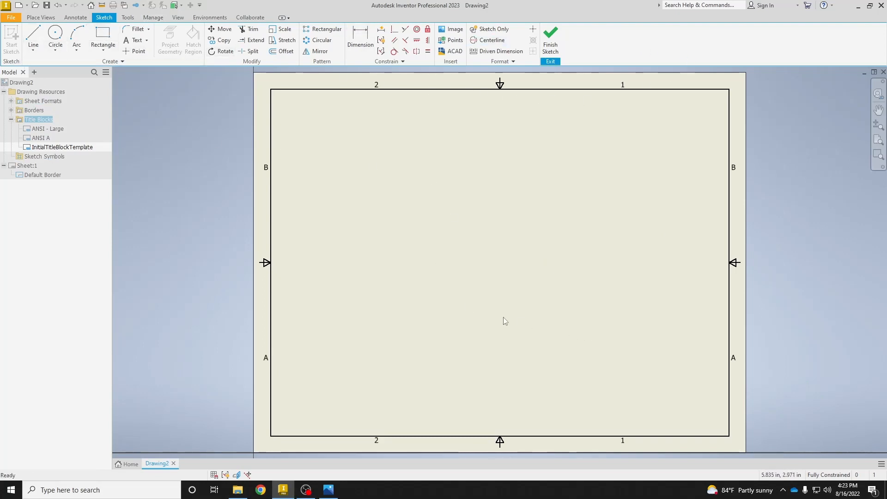
# Sketch a rectangle about 5.06 in wide and 1.51 in high near the middle of the sheet.
pyautogui.click(105, 37)
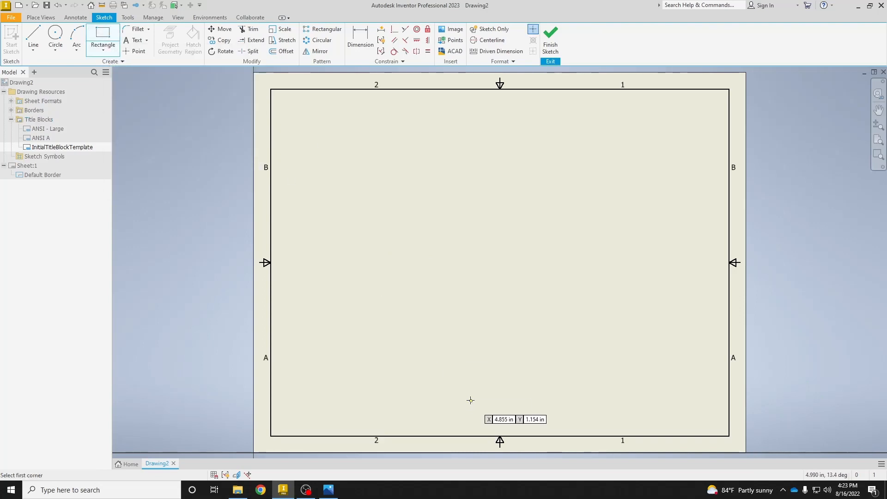
pyautogui.click(350, 235)
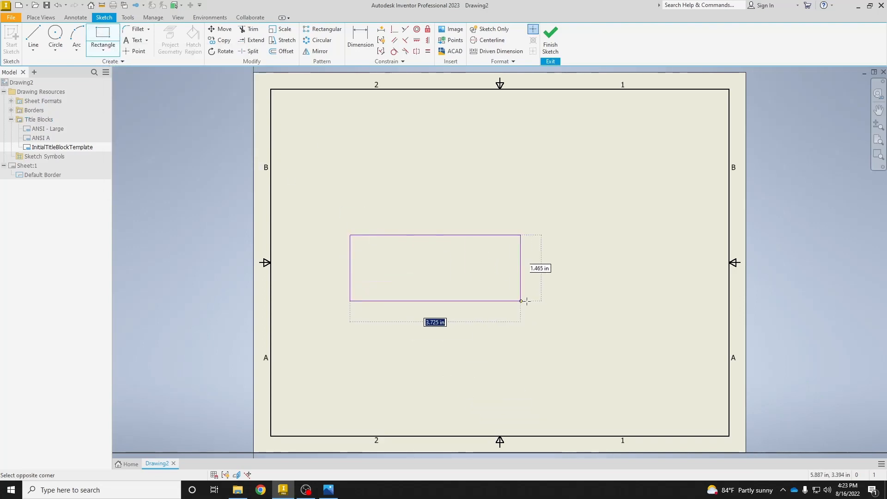
pyautogui.click(576, 303)
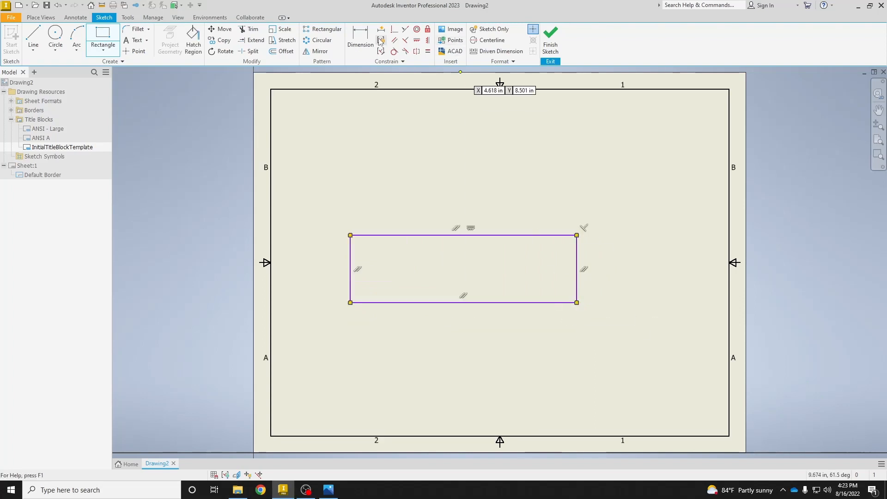
# Dimension the title block rectangle to 4 in wide and 1 in high.
pyautogui.click(353, 45)
pyautogui.click(424, 236)
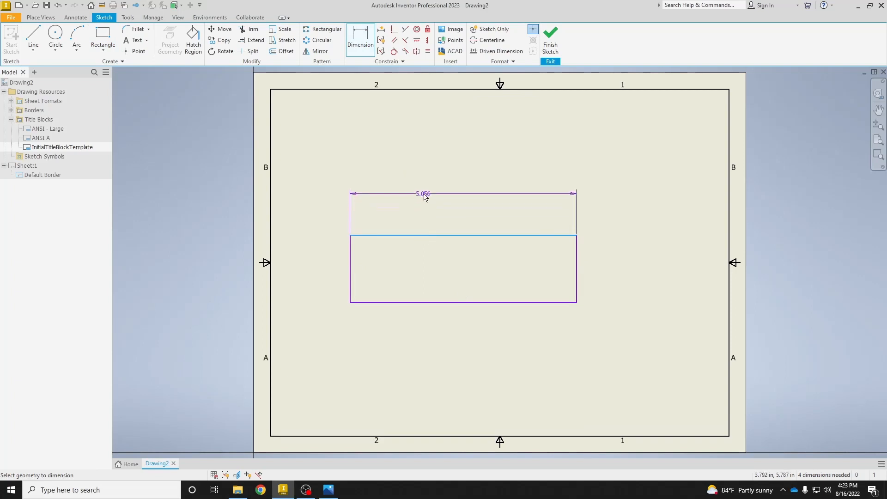
pyautogui.click(424, 195)
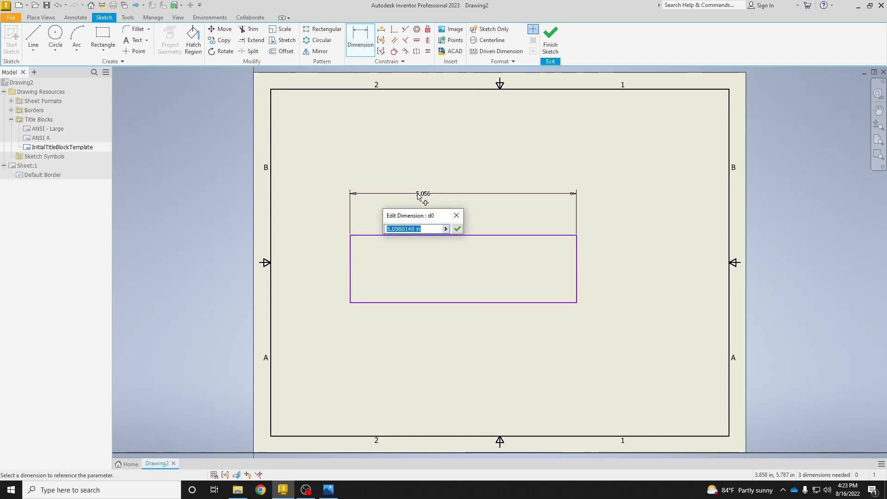
pyautogui.write('4')
pyautogui.press('Return')
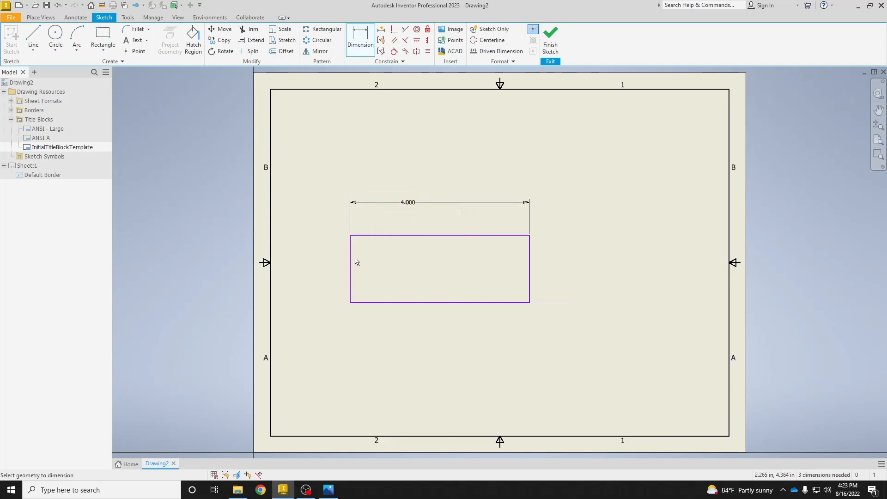
pyautogui.click(350, 262)
pyautogui.click(330, 261)
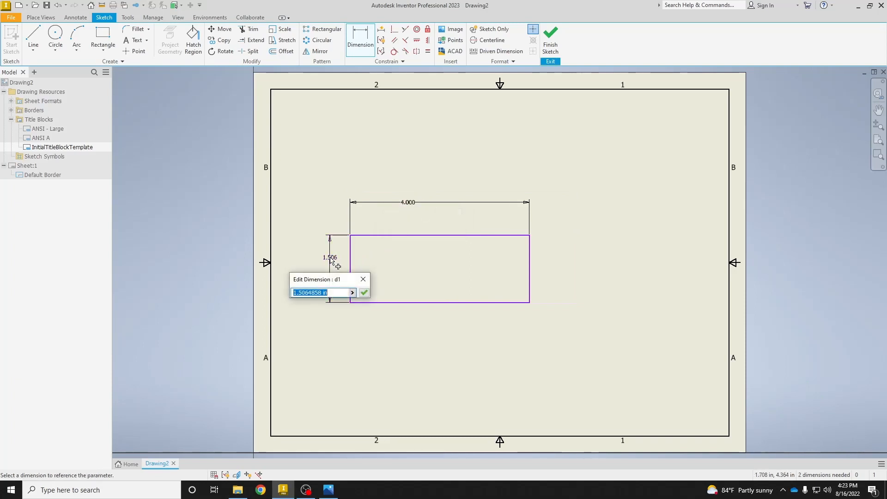
pyautogui.write('1')
pyautogui.press('Return')
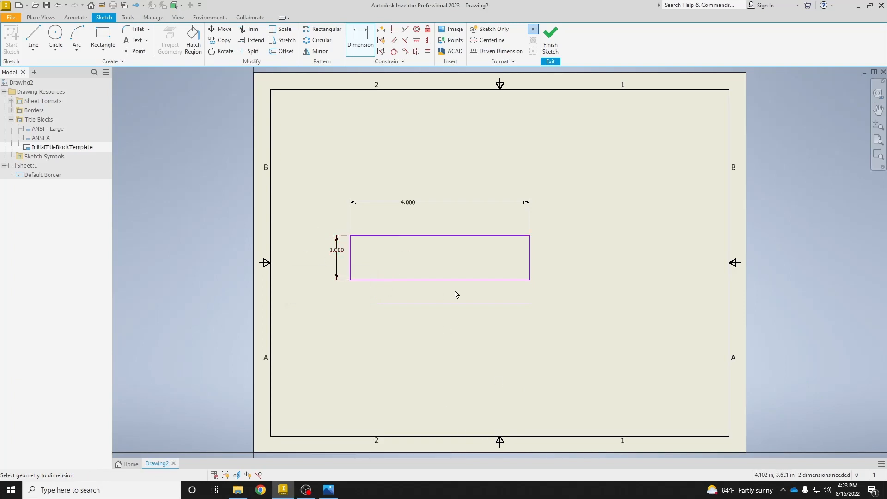
# Divide the rectangle into four equal cells with a horizontal and a vertical line through the midpoints of its sides.
pyautogui.click(33, 38)
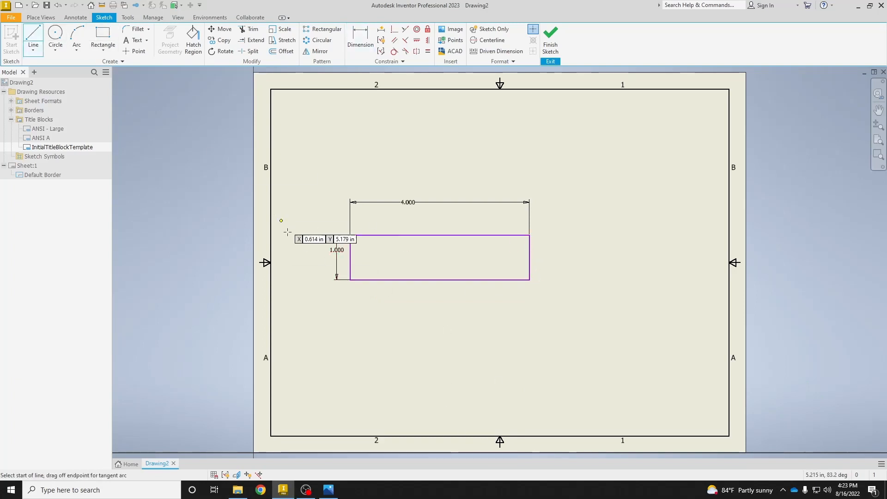
pyautogui.click(350, 258)
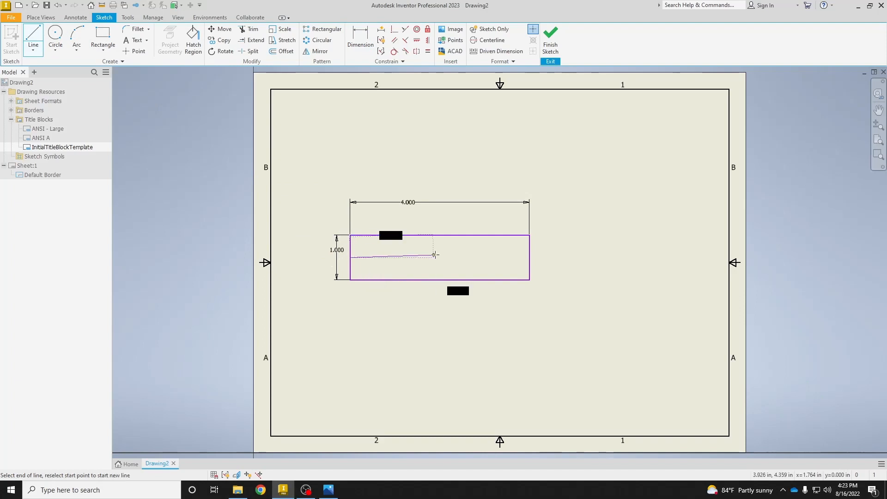
pyautogui.doubleClick(530, 258)
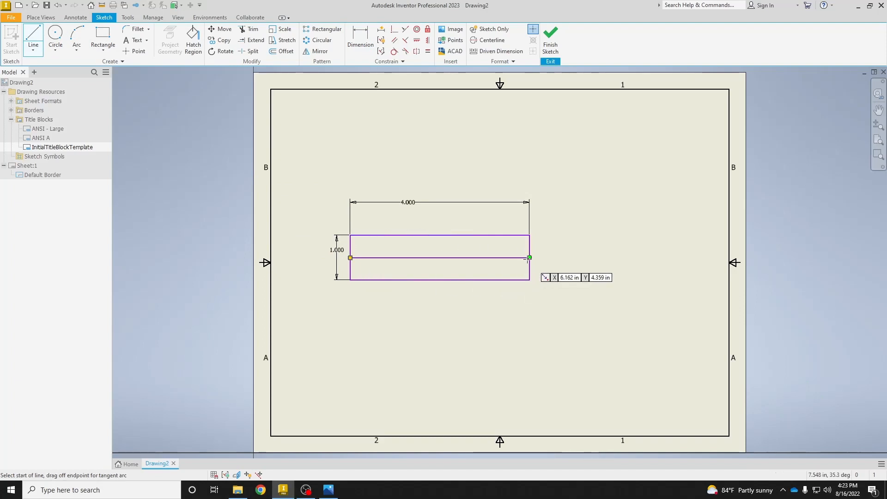
pyautogui.click(439, 235)
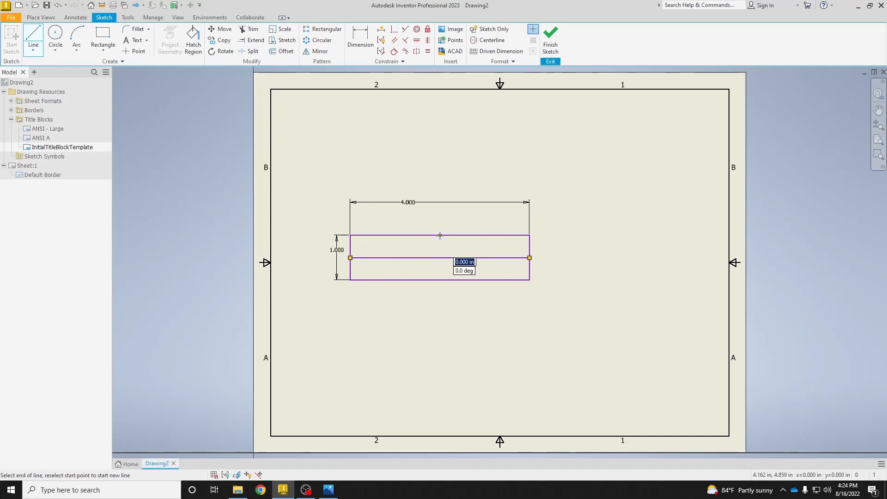
pyautogui.click(440, 280)
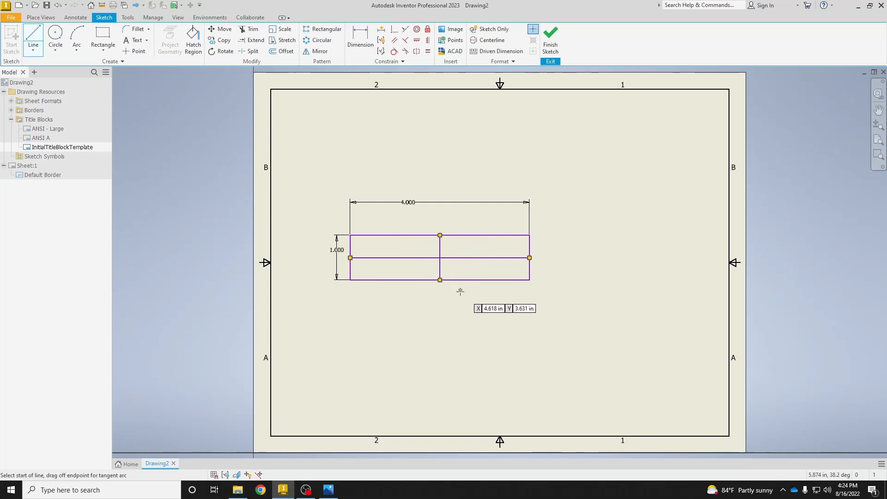
pyautogui.press('Escape')
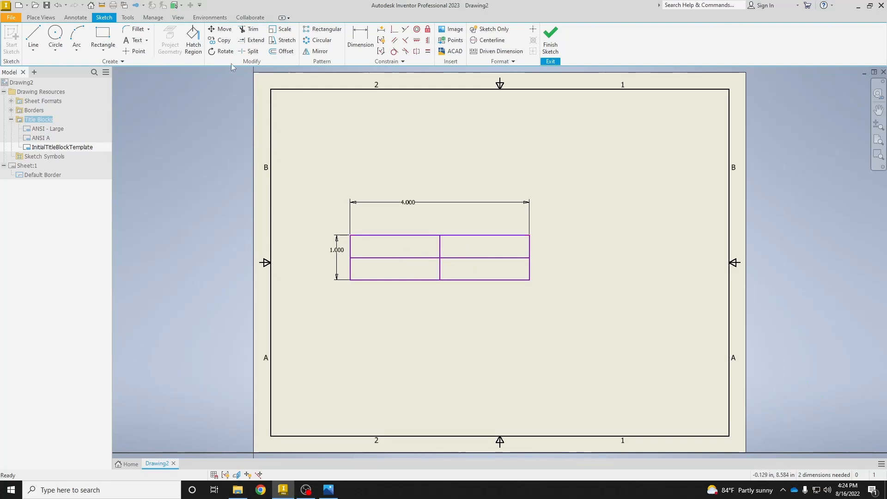
# Add a text box filling the title block's upper-left cell, reading "DRAWN BY:" with the drafter's name on the line below.
pyautogui.click(133, 41)
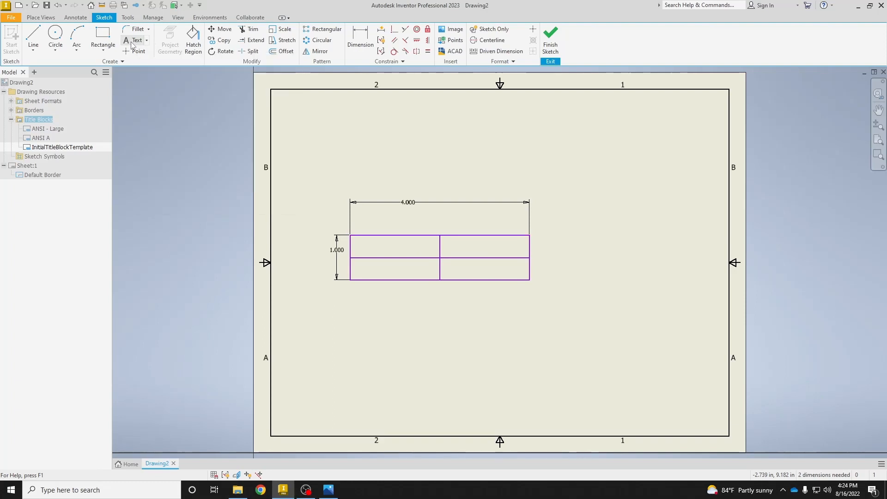
pyautogui.scroll(5, 376, 241)
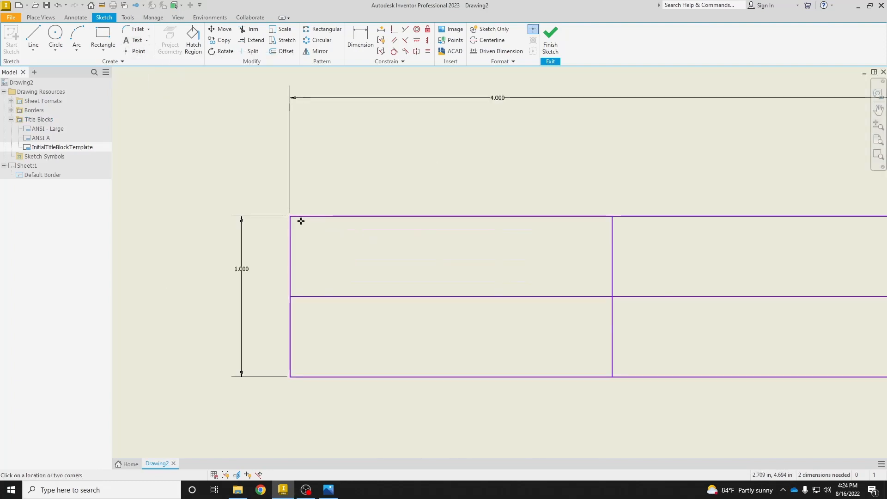
pyautogui.moveTo(295, 220); pyautogui.dragTo(605, 293)
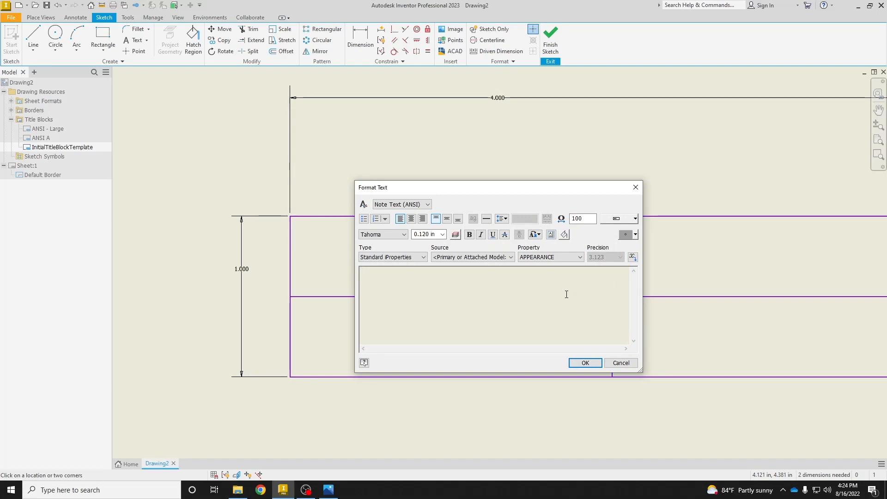
pyautogui.write('D')
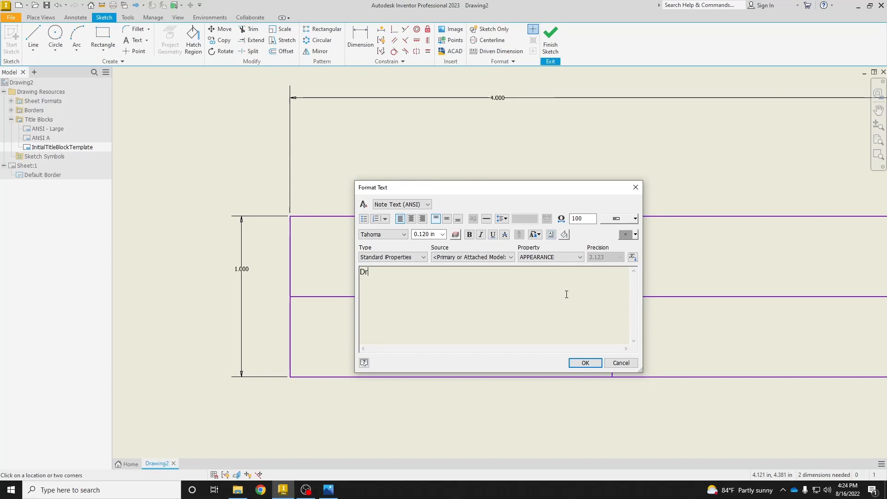
pyautogui.write('r')
pyautogui.press('BackSpace')
pyautogui.write('RAWN BY')
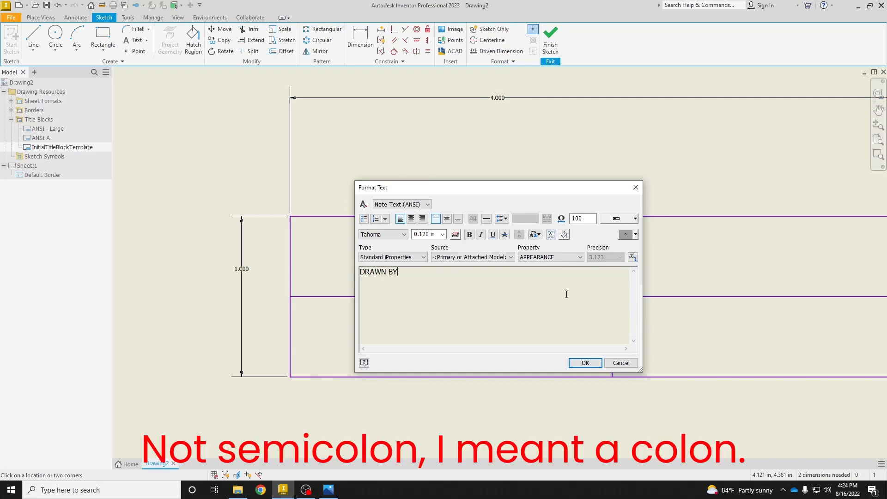
pyautogui.write(':')
pyautogui.press('Return')
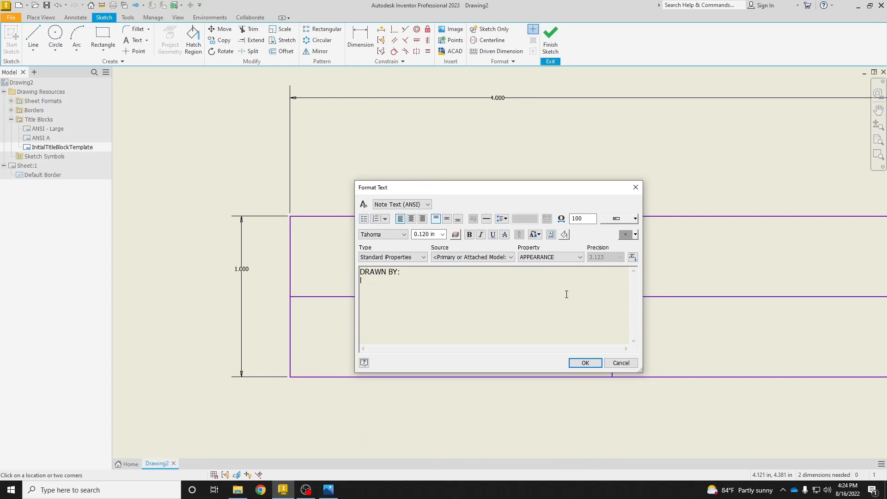
pyautogui.write('L. ALVARADO')
# Centre both text lines horizontally and vertically within the text box.
pyautogui.moveTo(431, 281); pyautogui.dragTo(336, 277)
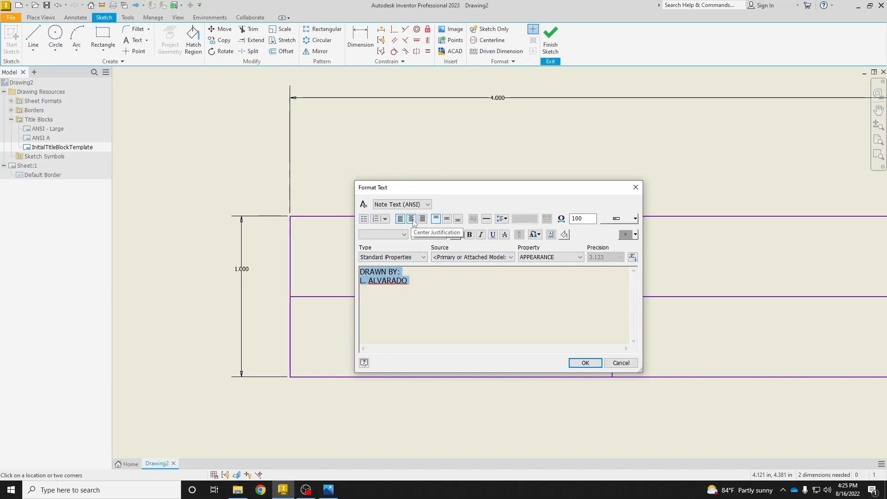
pyautogui.click(412, 220)
pyautogui.click(448, 220)
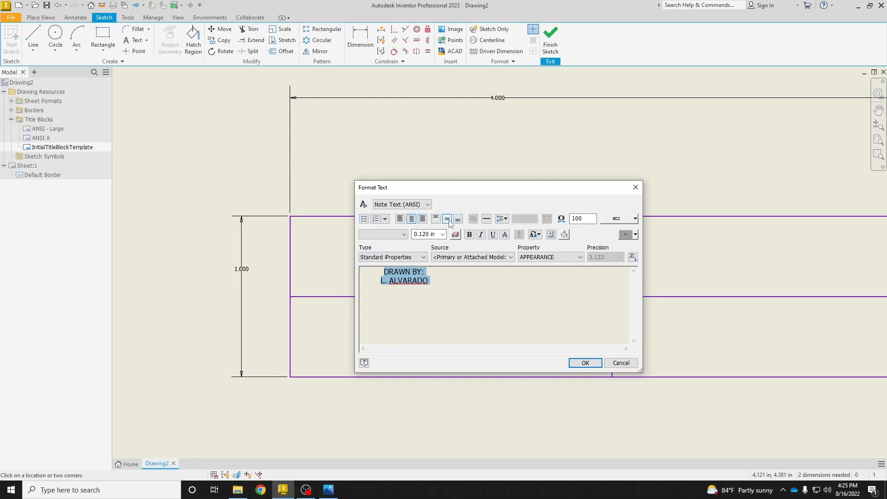
pyautogui.click(446, 305)
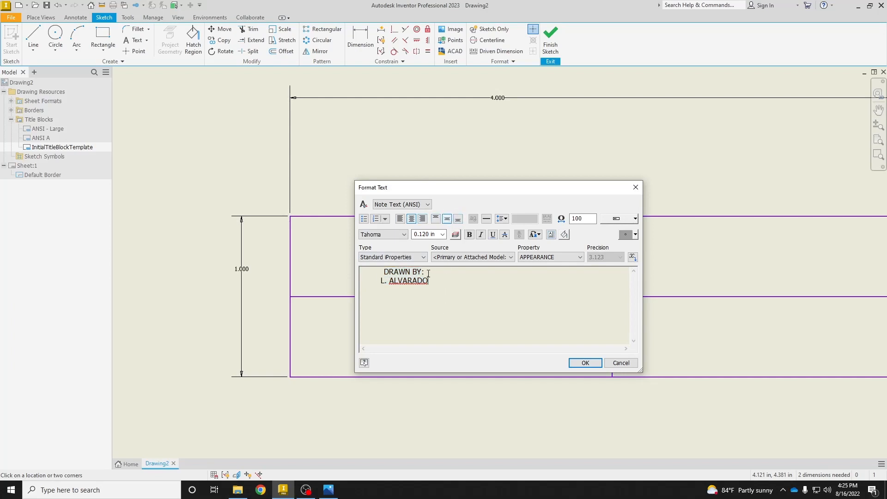
# Format the "DRAWN BY:" heading as bold, underlined and 0.100 in high, and finish placing the text.
pyautogui.moveTo(425, 272); pyautogui.dragTo(376, 273)
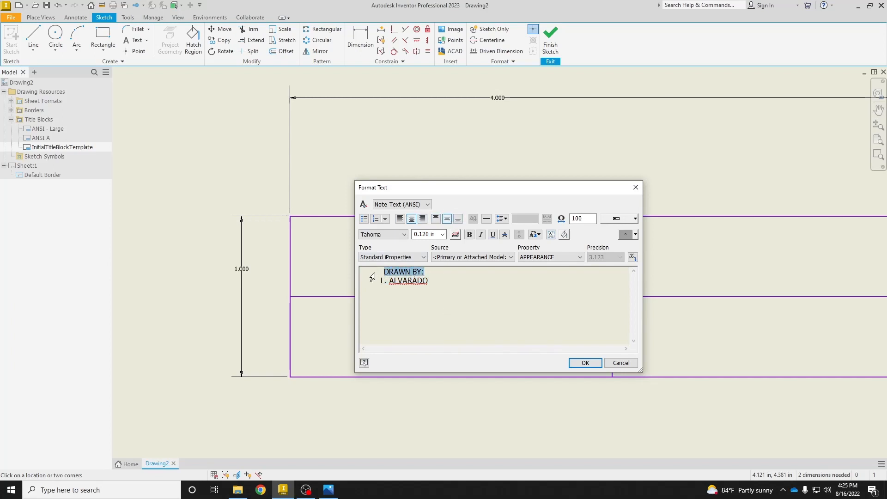
pyautogui.click(469, 234)
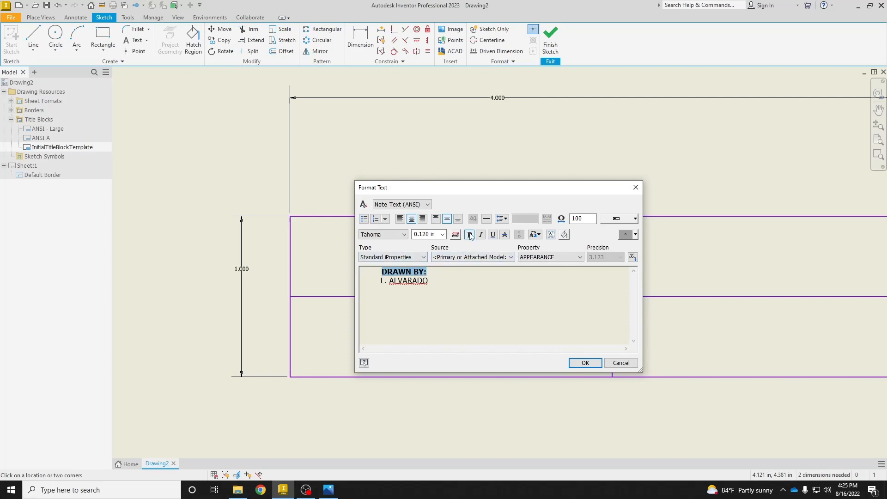
pyautogui.click(493, 234)
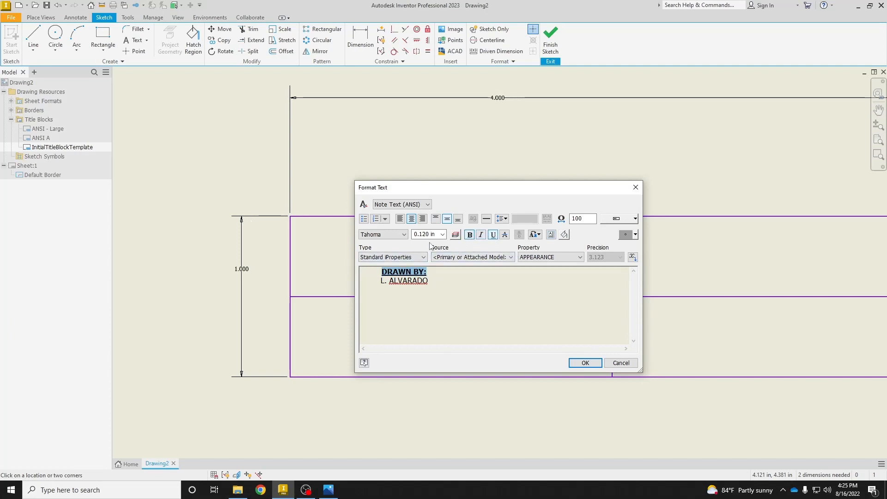
pyautogui.click(443, 235)
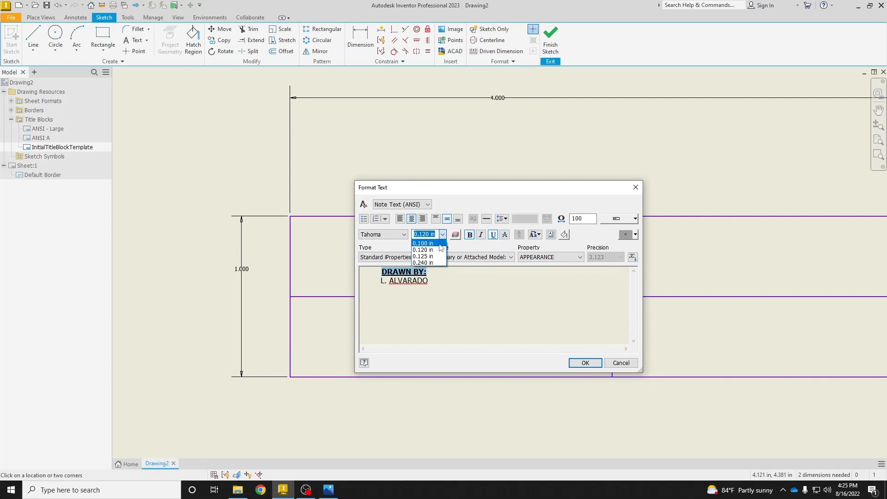
pyautogui.click(430, 244)
pyautogui.click(451, 296)
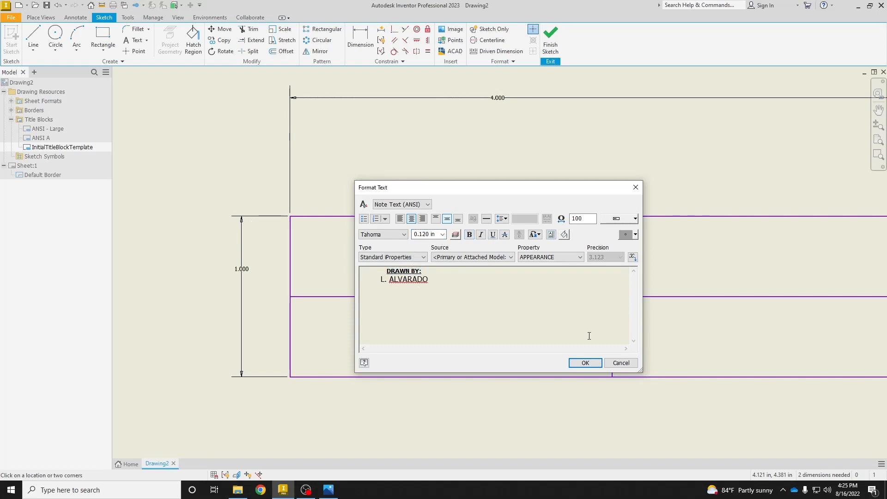
pyautogui.click(588, 364)
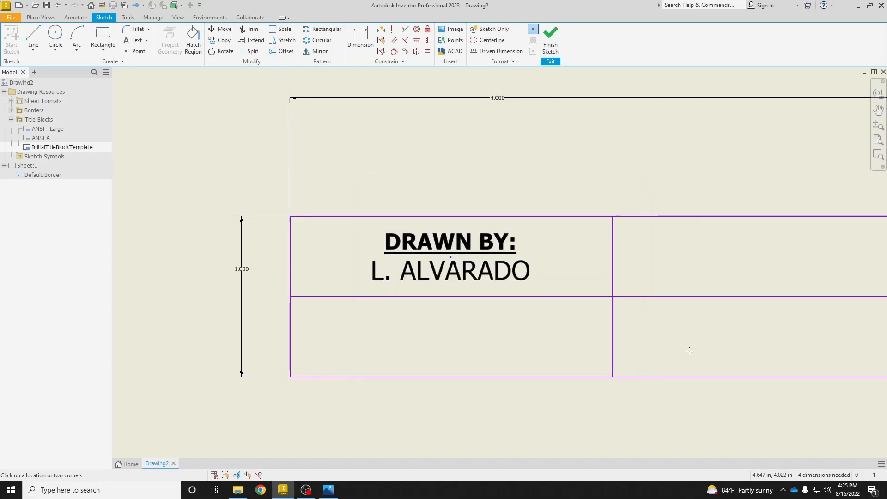
pyautogui.moveTo(689, 353)
pyautogui.mouseDown(button='middle')
pyautogui.moveTo(611, 342)
pyautogui.moveTo(529, 312)
pyautogui.mouseUp(button='middle')
pyautogui.rightClick(470, 376)
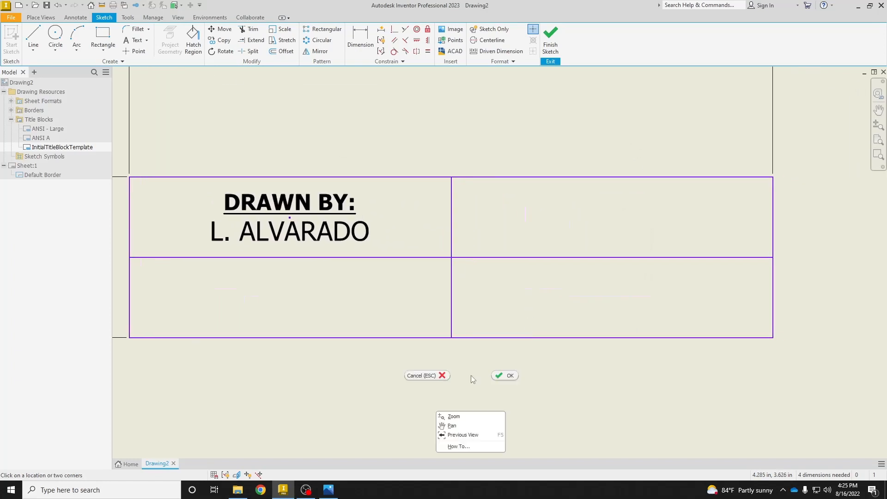
pyautogui.click(504, 375)
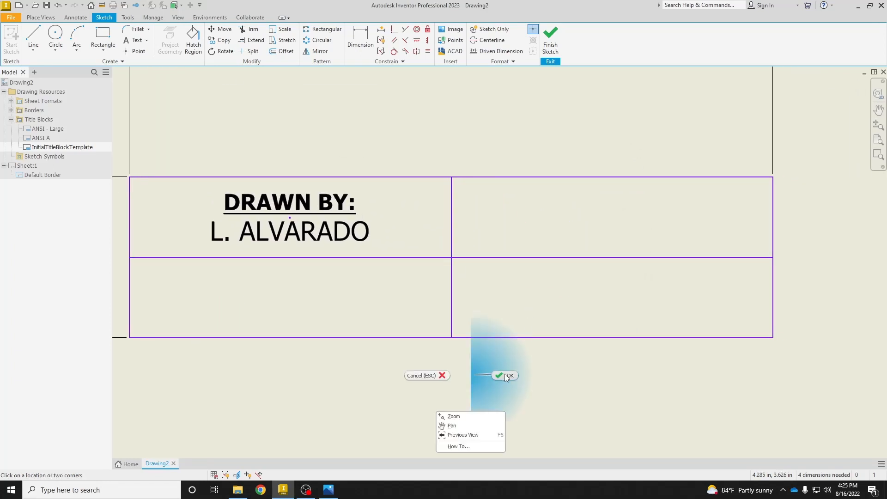
# Copy the "DRAWN BY:" text block into the other three title block cells, centring each copy in its cell.
pyautogui.click(265, 211)
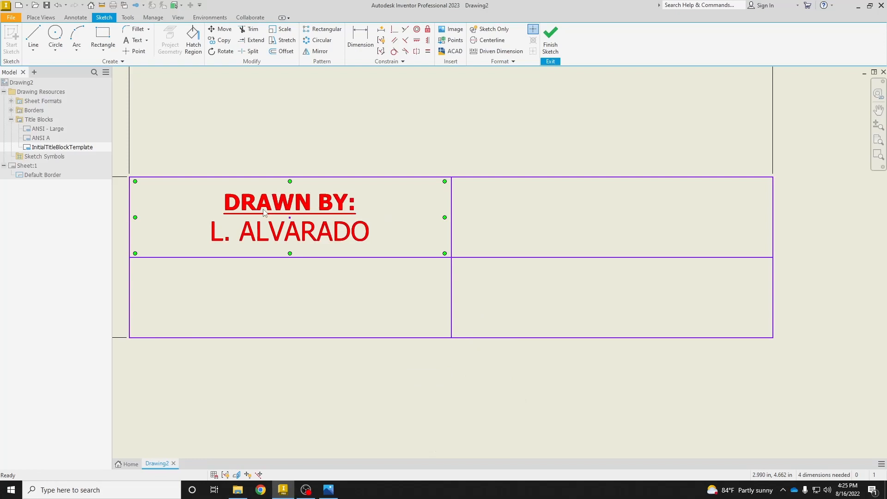
pyautogui.rightClick(291, 206)
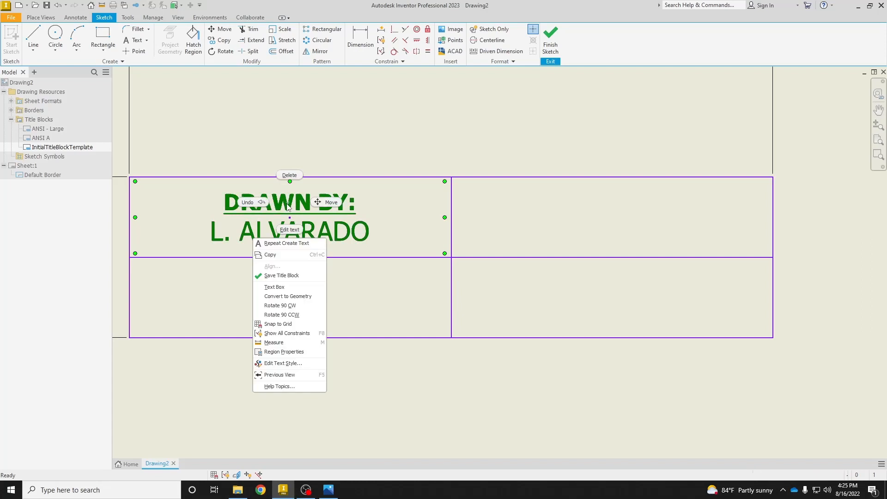
pyautogui.click(289, 255)
pyautogui.click(495, 236)
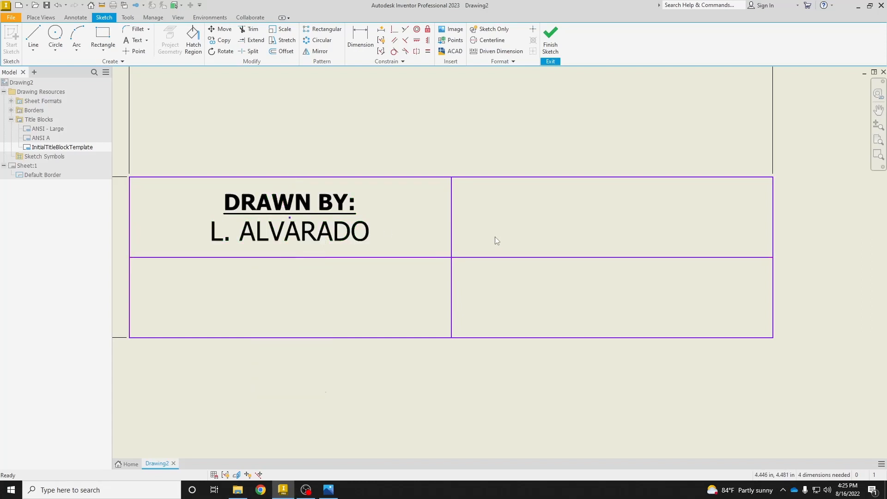
pyautogui.rightClick(484, 199)
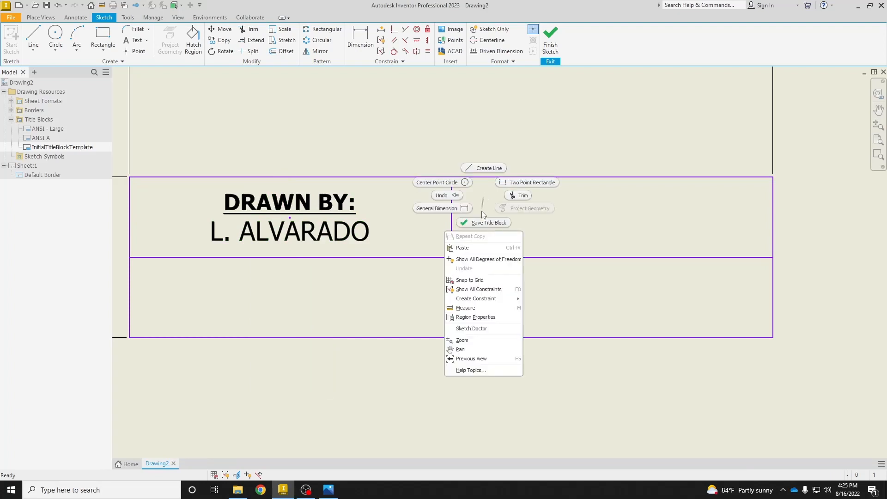
pyautogui.click(481, 246)
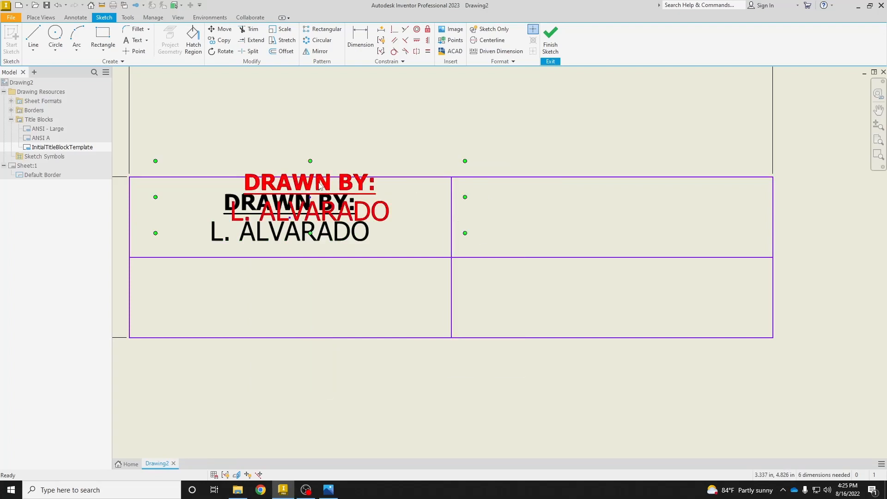
pyautogui.moveTo(315, 182)
pyautogui.mouseDown()
pyautogui.moveTo(363, 198)
pyautogui.moveTo(623, 202)
pyautogui.mouseUp()
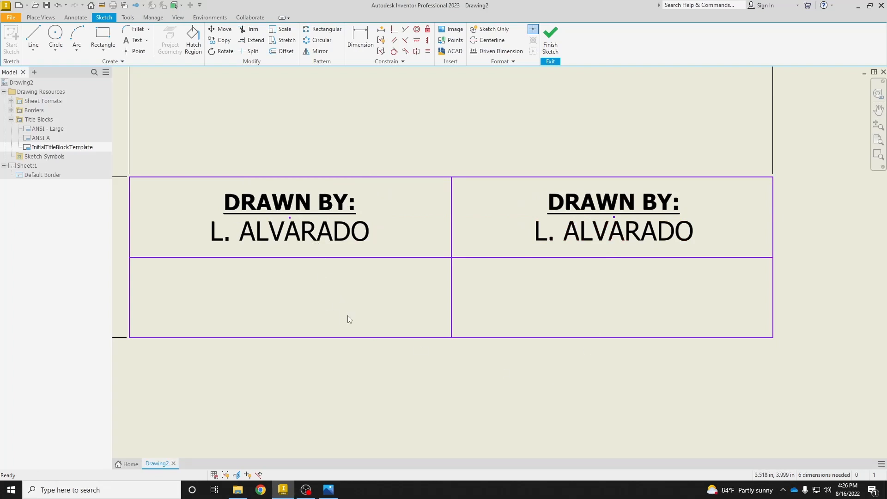
pyautogui.moveTo(302, 204)
pyautogui.mouseDown()
pyautogui.moveTo(337, 157)
pyautogui.moveTo(338, 259)
pyautogui.moveTo(301, 278)
pyautogui.mouseUp()
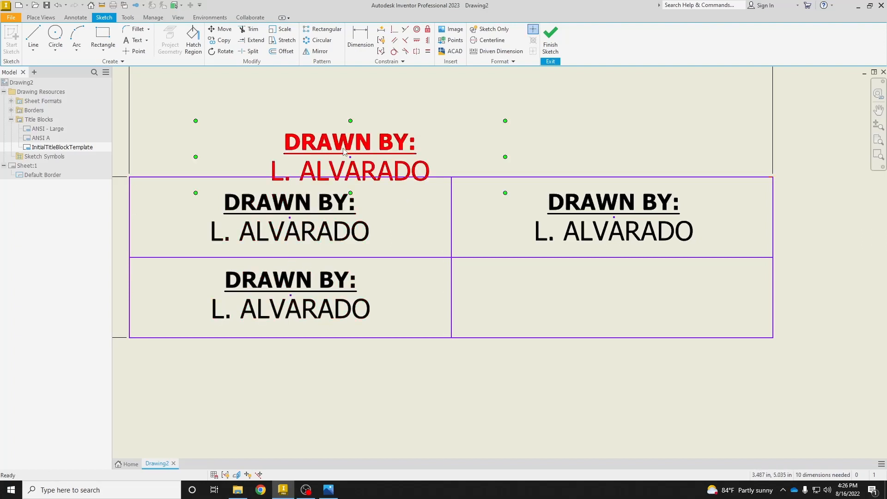
pyautogui.moveTo(344, 142)
pyautogui.mouseDown()
pyautogui.moveTo(370, 178)
pyautogui.moveTo(559, 289)
pyautogui.moveTo(608, 281)
pyautogui.mouseUp()
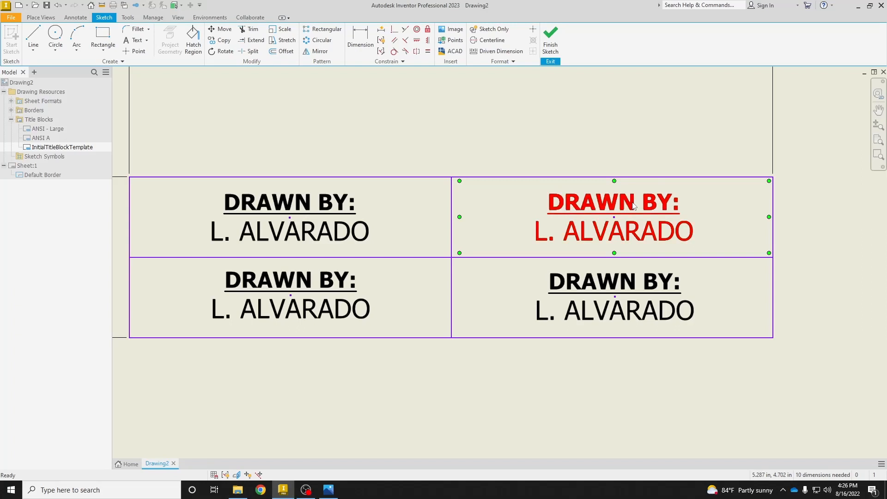
# Replace the heading of the upper-right cell's text with "DATE:" on its own line.
pyautogui.doubleClick(634, 206)
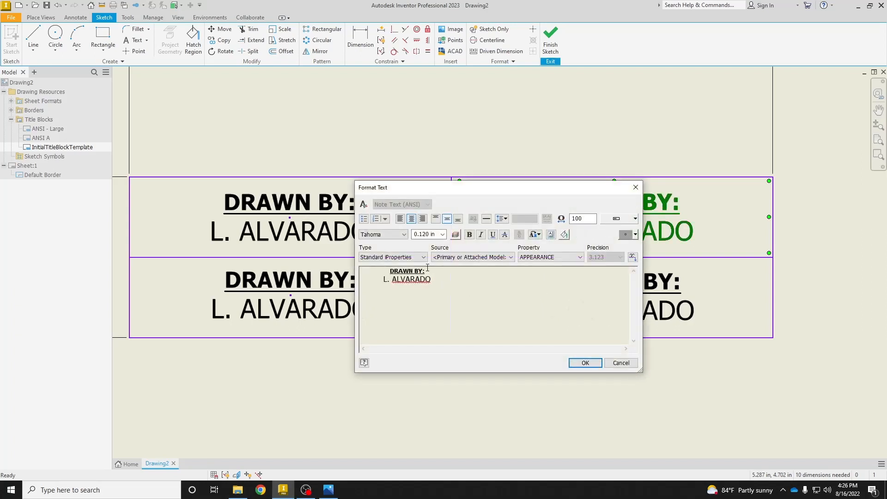
pyautogui.moveTo(423, 271); pyautogui.dragTo(387, 274)
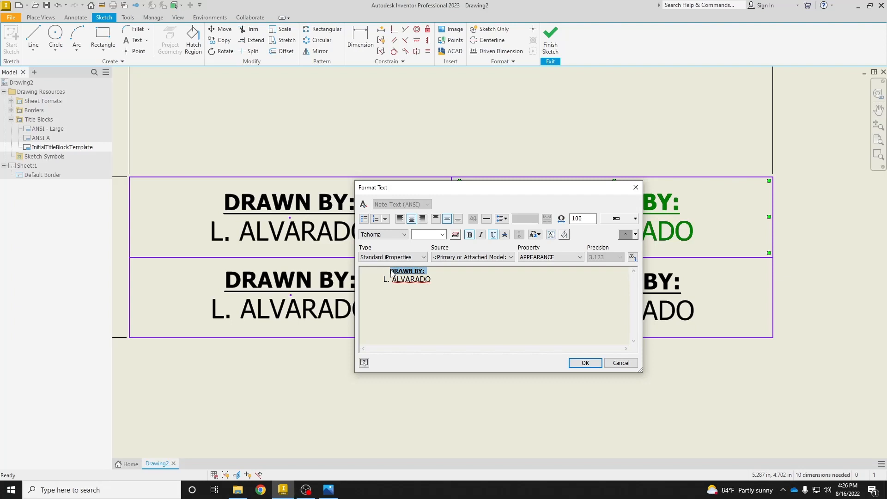
pyautogui.write('DATE')
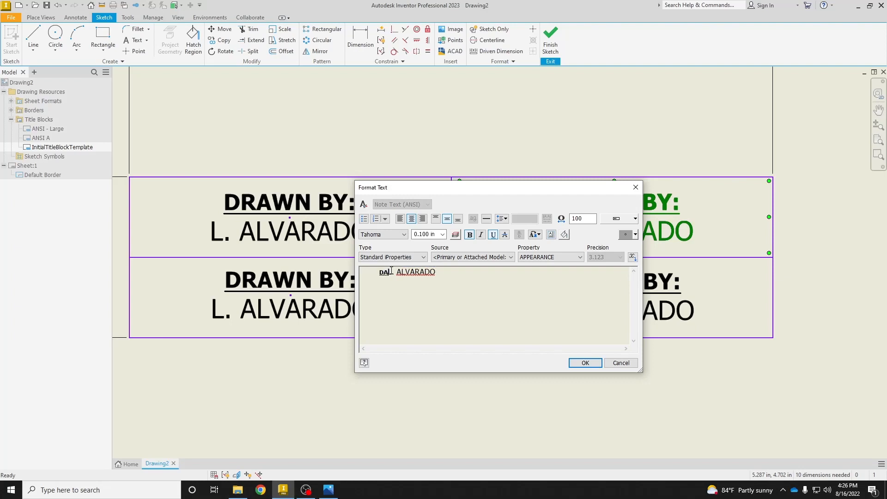
pyautogui.write(':')
pyautogui.press('Return')
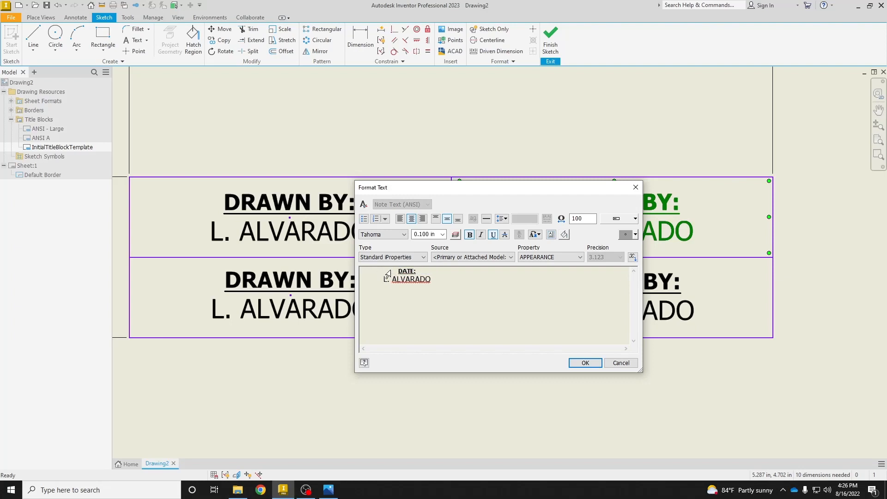
# Replace the name under "DATE:" with the CREATION DATE standard iProperty from the primary or attached model.
pyautogui.moveTo(438, 276); pyautogui.dragTo(371, 286)
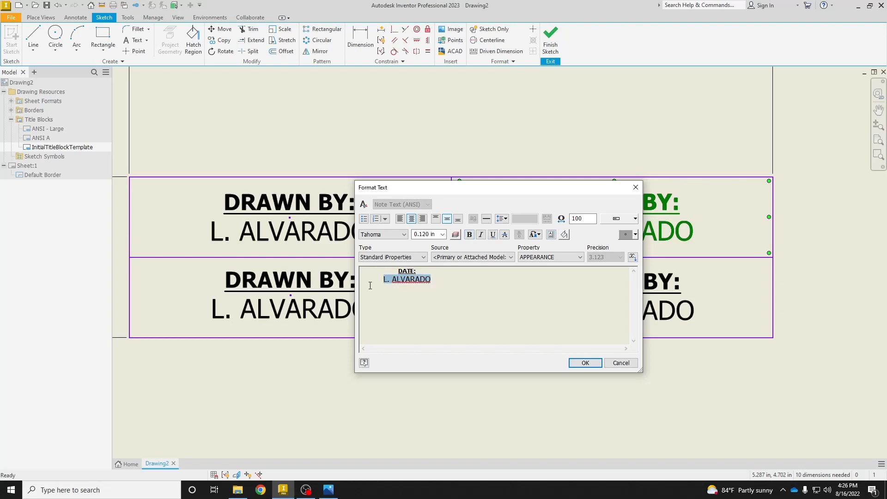
pyautogui.press('Delete')
pyautogui.click(393, 257)
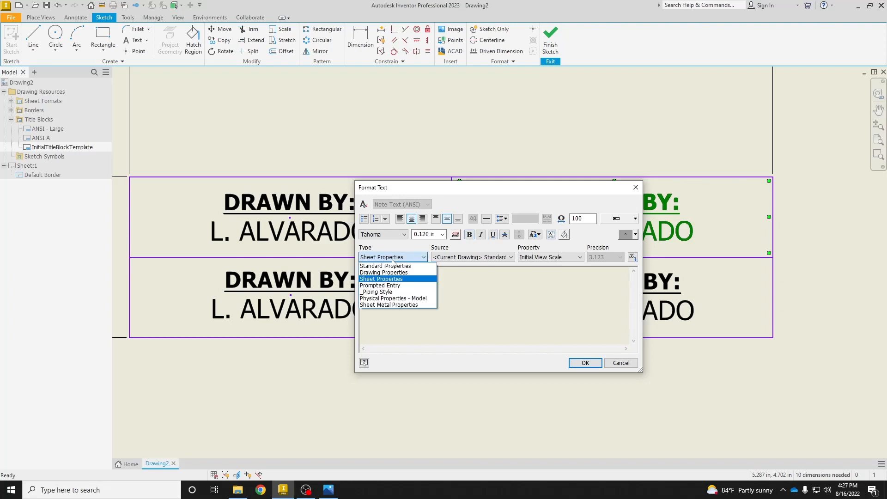
pyautogui.click(388, 264)
pyautogui.click(458, 257)
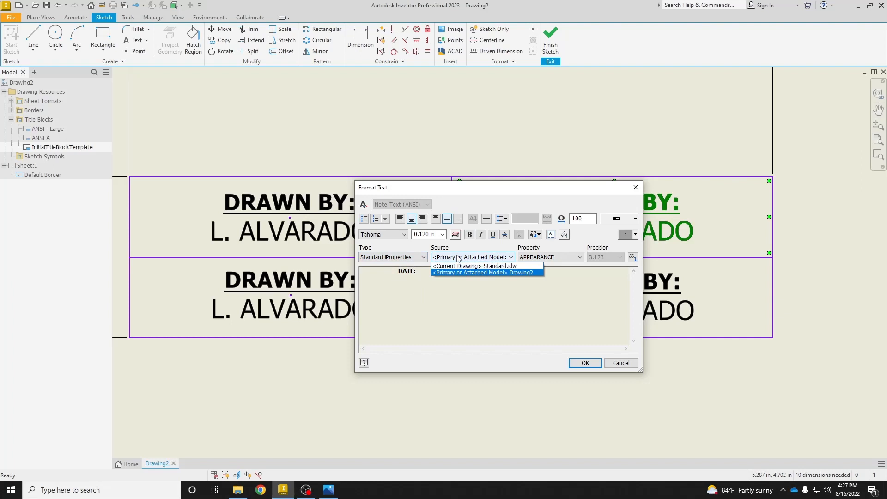
pyautogui.click(536, 272)
pyautogui.click(554, 257)
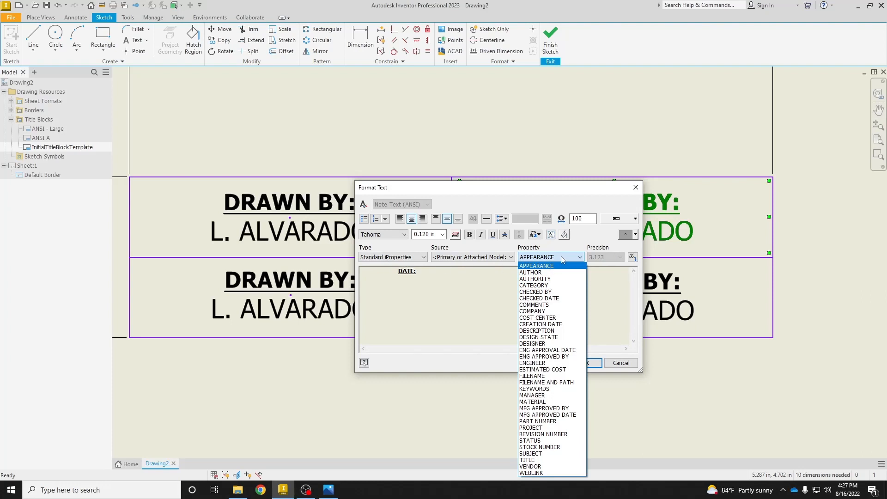
pyautogui.click(572, 327)
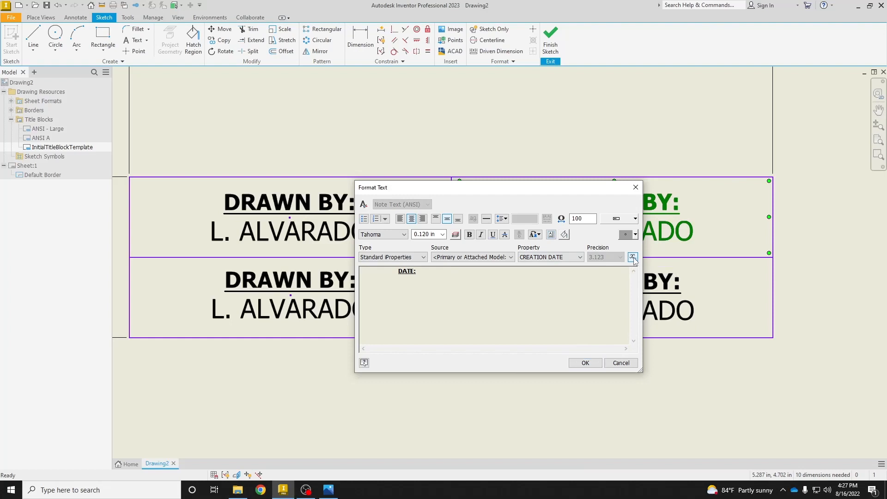
pyautogui.click(633, 257)
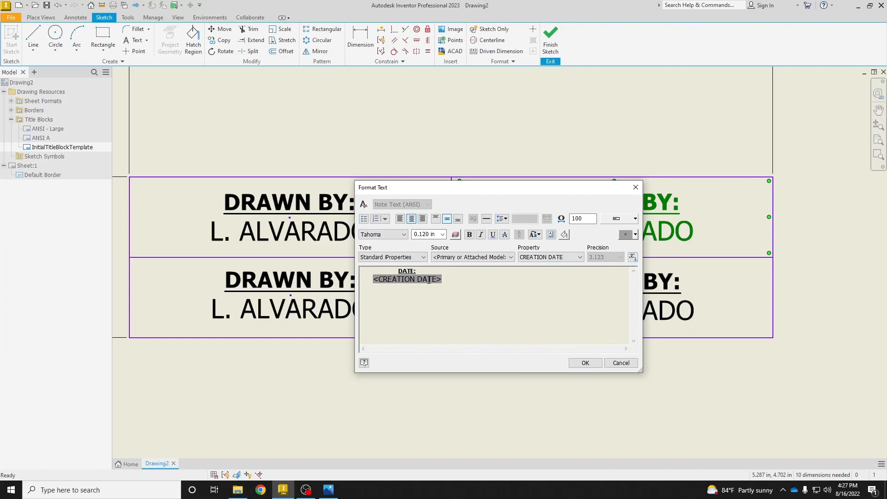
# Confirm the creation date text, then change the lower-left cell's heading to "DRAWING NAME:" and delete the name beneath it.
pyautogui.click(586, 363)
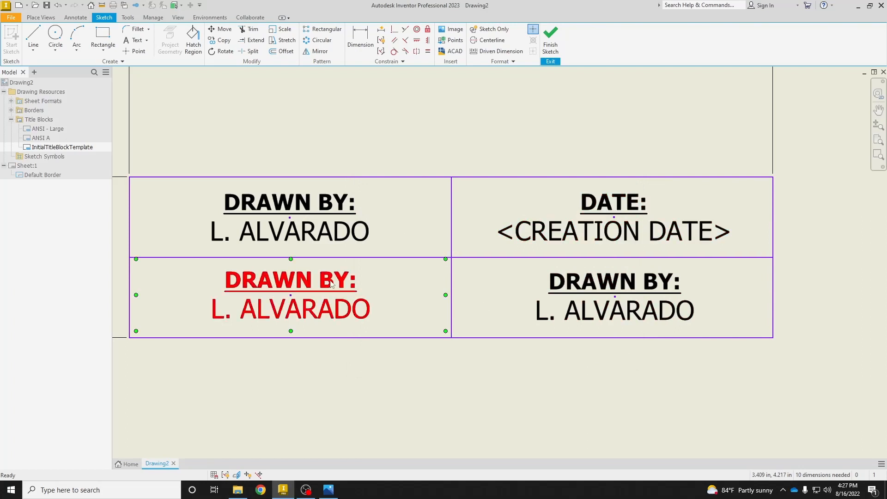
pyautogui.doubleClick(287, 283)
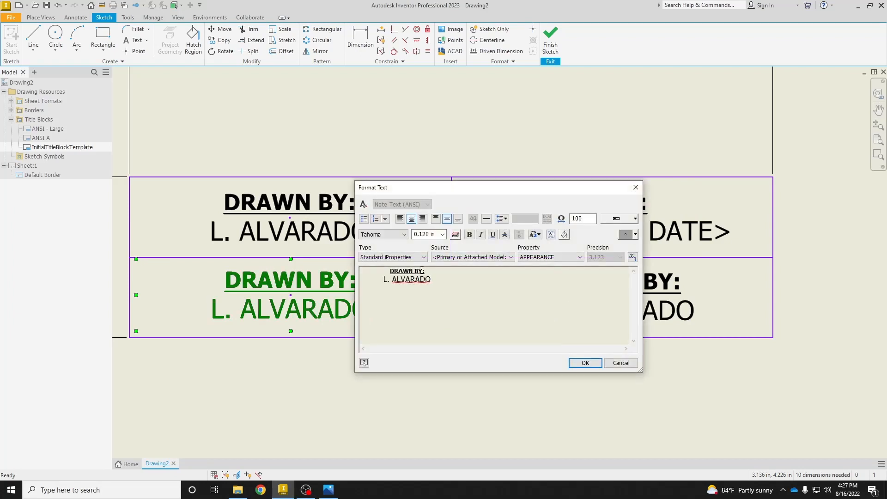
pyautogui.moveTo(422, 270); pyautogui.dragTo(394, 274)
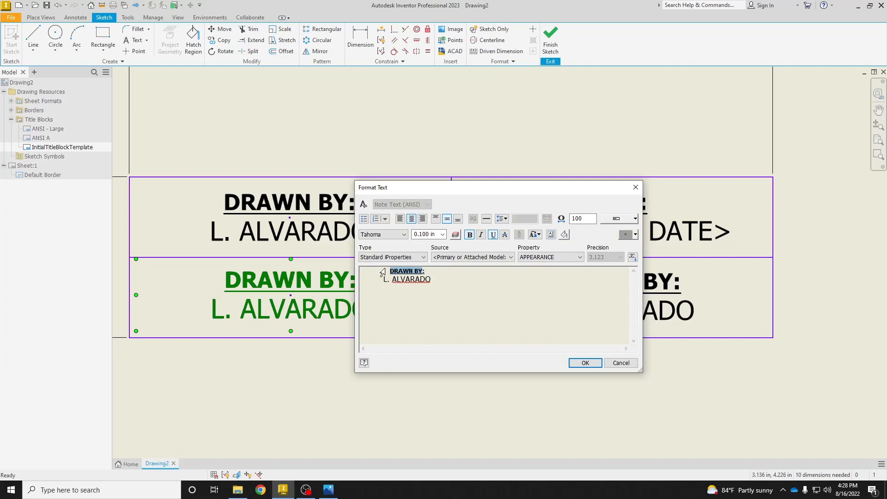
pyautogui.write('d')
pyautogui.press('BackSpace')
pyautogui.write('DRAWING NAME')
pyautogui.moveTo(383, 280); pyautogui.dragTo(448, 292)
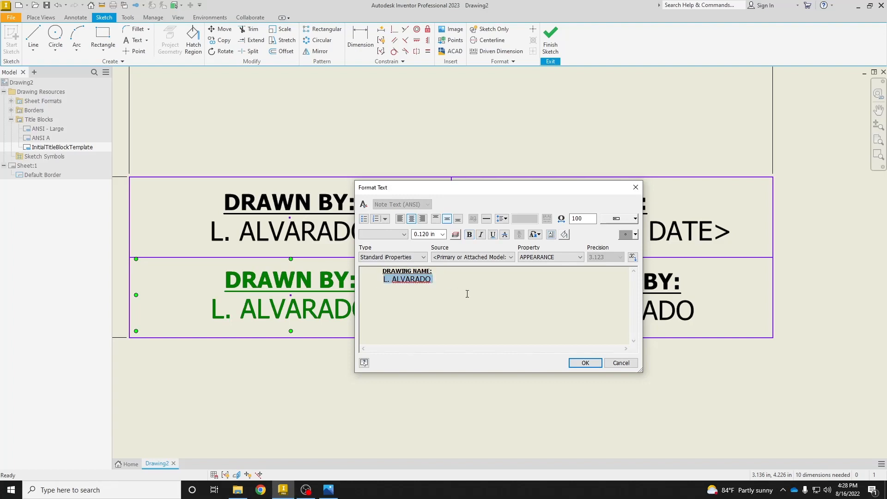
pyautogui.press('Delete')
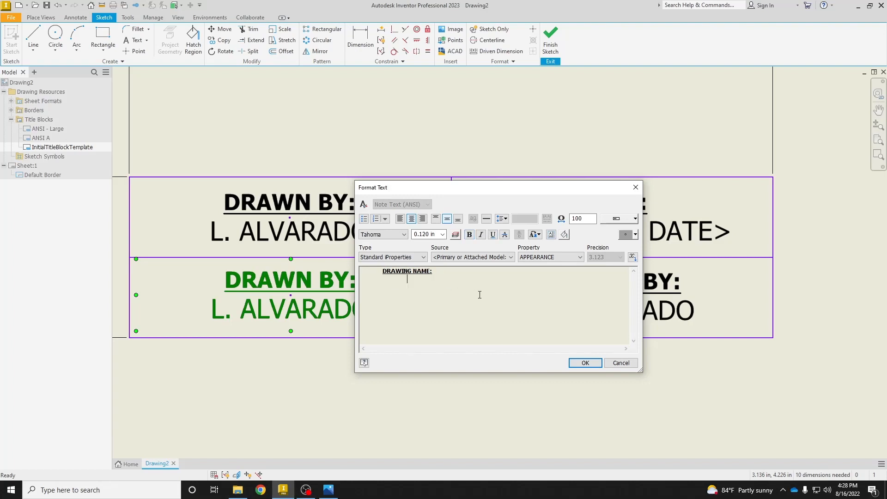
pyautogui.click(585, 365)
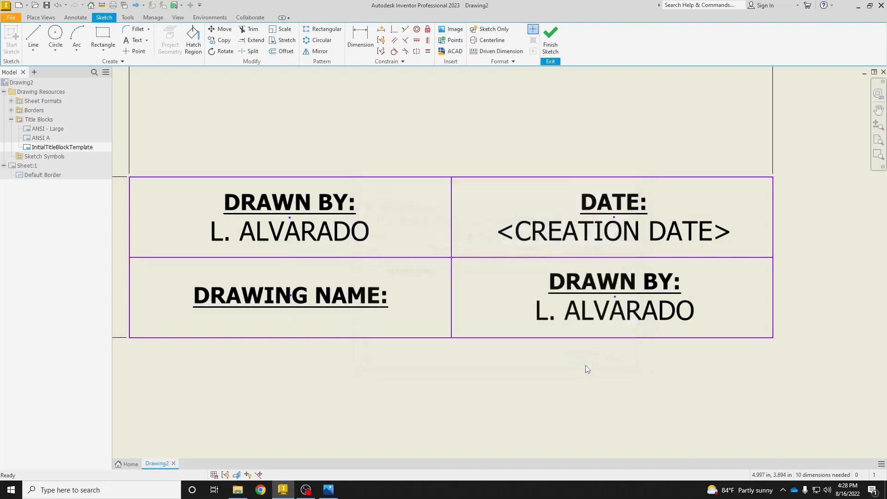
# Add a blank line beneath the "DRAWING NAME:" heading to leave room in the cell.
pyautogui.doubleClick(383, 297)
pyautogui.press('Return')
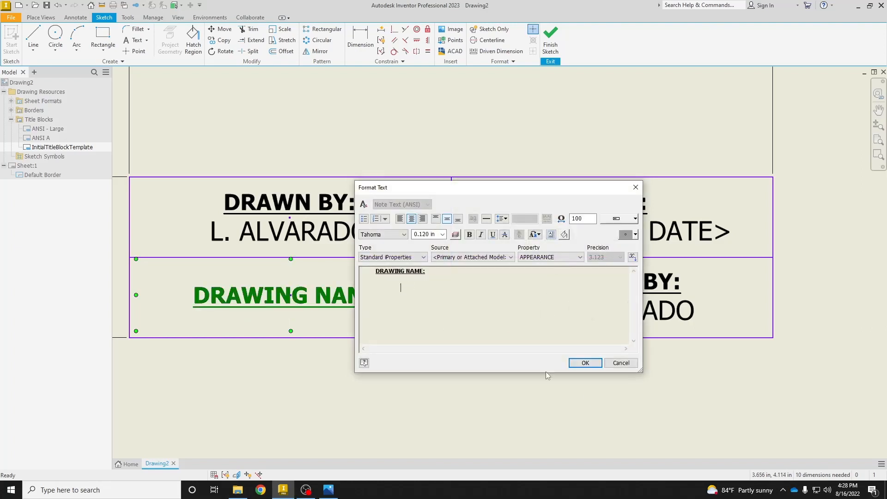
pyautogui.click(396, 279)
pyautogui.click(403, 286)
pyautogui.click(584, 362)
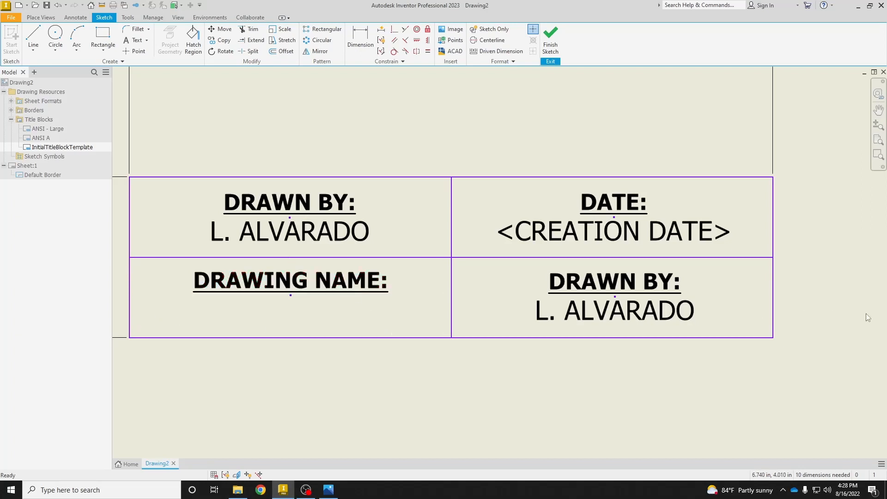
# Replace the "DRAWN BY:" heading in the lower-right title block cell with "SCALE:".
pyautogui.doubleClick(669, 285)
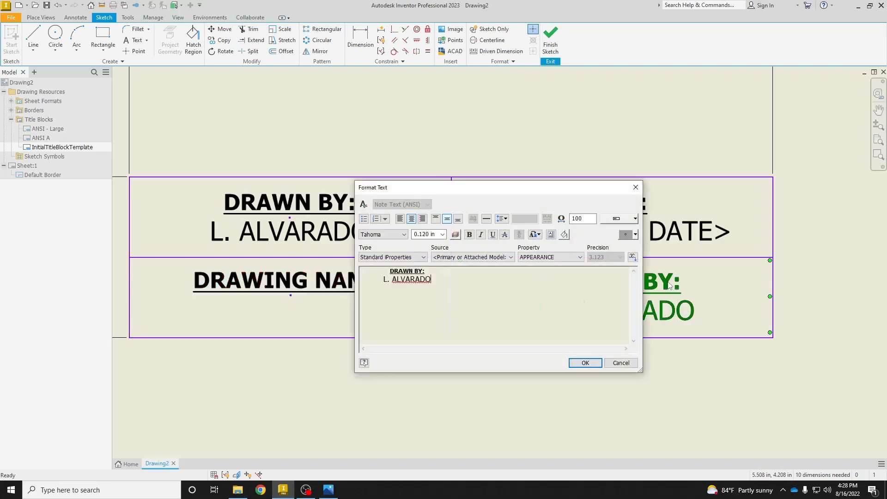
pyautogui.doubleClick(405, 271)
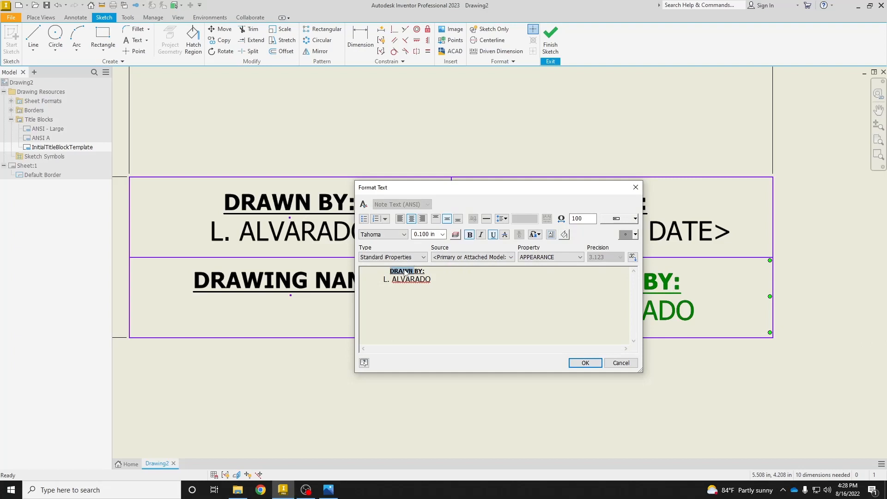
pyautogui.moveTo(424, 270); pyautogui.dragTo(387, 273)
pyautogui.write('SCALE:')
# Replace the name under "SCALE:" with the Initial View Scale sheet property of the current drawing.
pyautogui.click(375, 281)
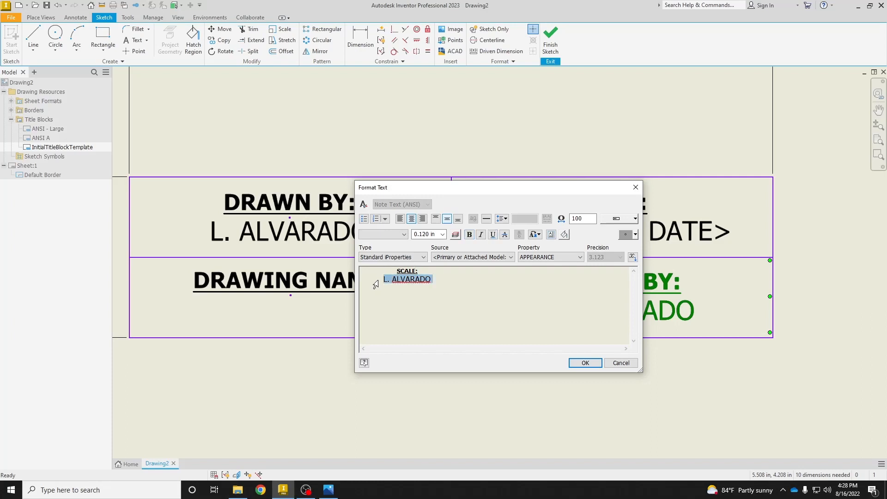
pyautogui.click(379, 257)
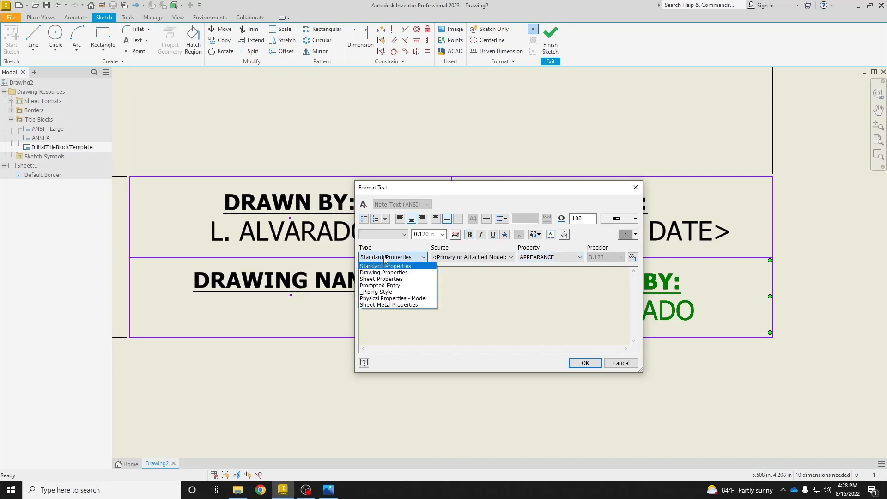
pyautogui.click(395, 279)
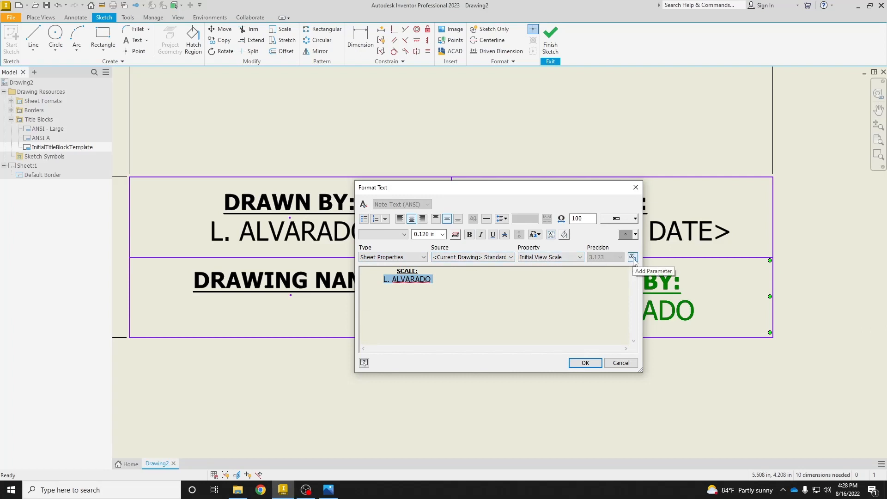
pyautogui.click(632, 257)
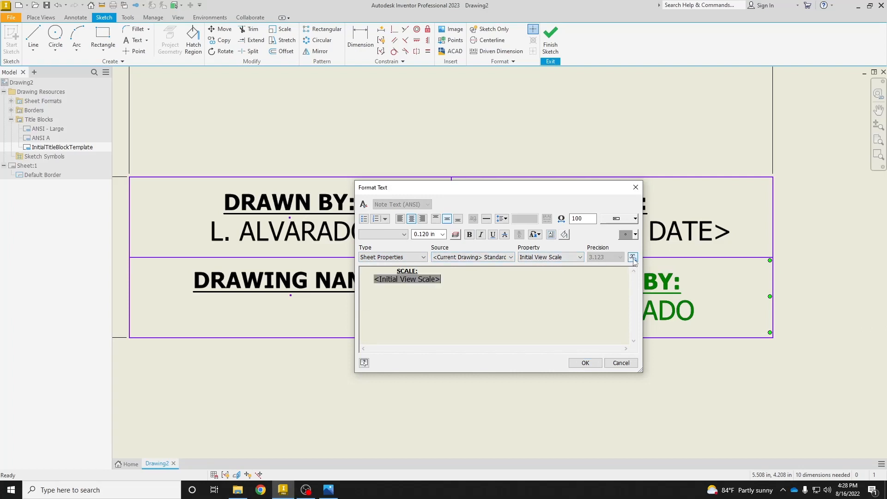
pyautogui.click(585, 364)
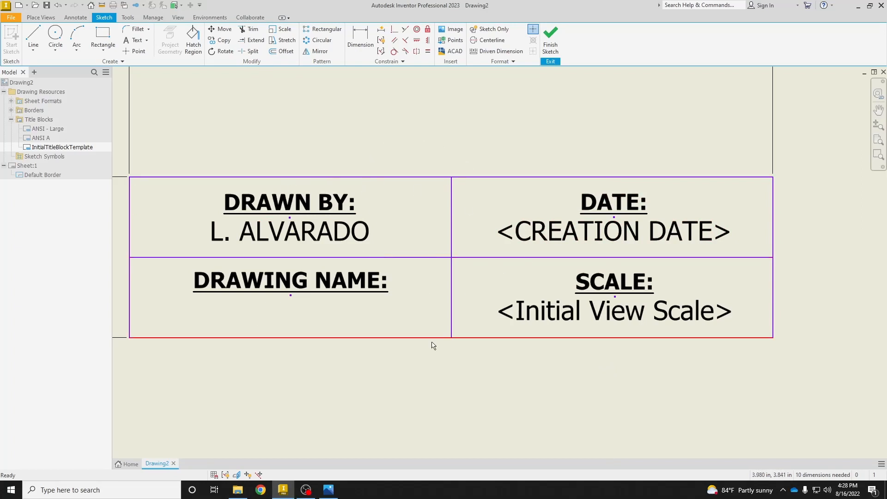
# Finish the title block sketch and save the title block under the name "LAlv TB".
pyautogui.click(549, 41)
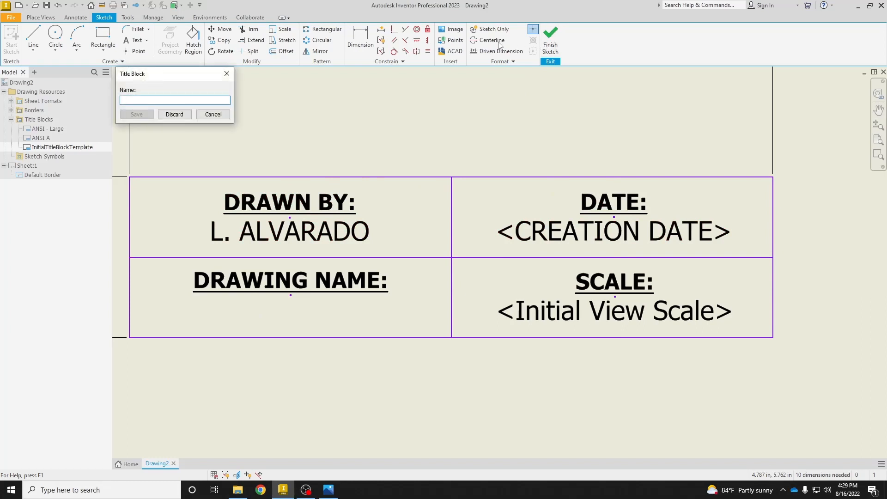
pyautogui.write('I')
pyautogui.press('BackSpace')
pyautogui.write('LAlv TB')
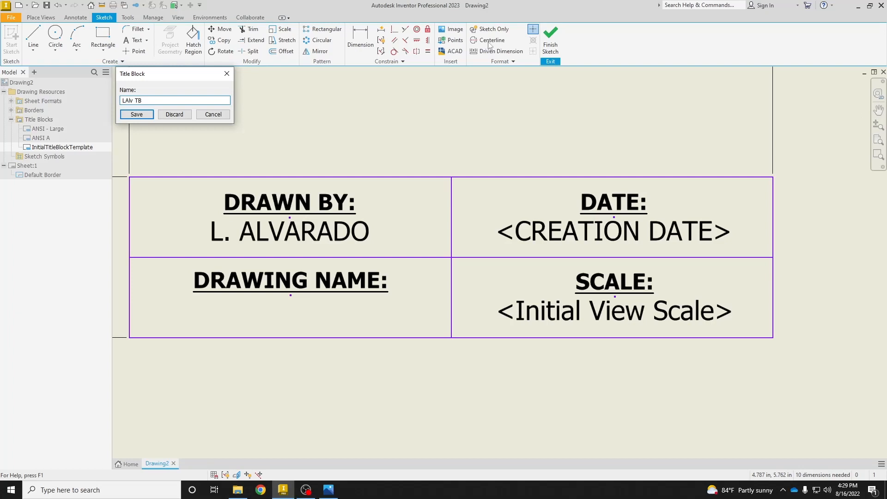
pyautogui.click(137, 115)
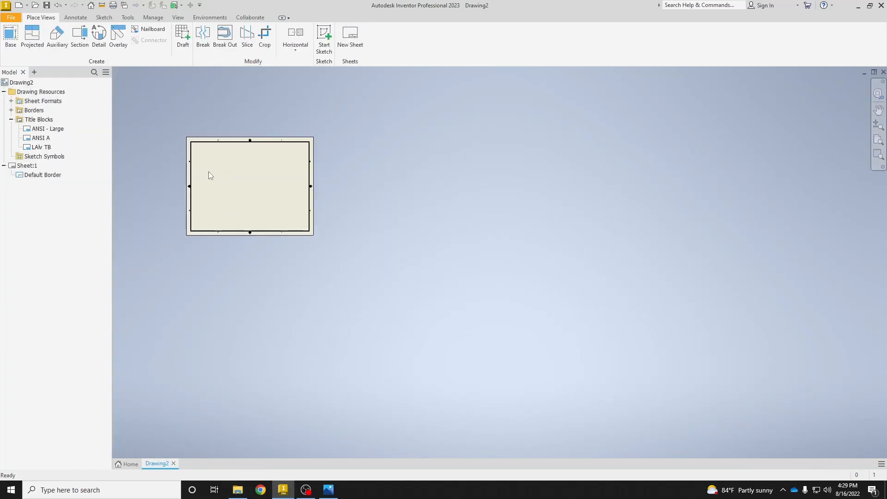
# Insert the LAlv TB title block into Sheet:1.
pyautogui.scroll(5, 246, 170)
pyautogui.scroll(-5, 376, 257)
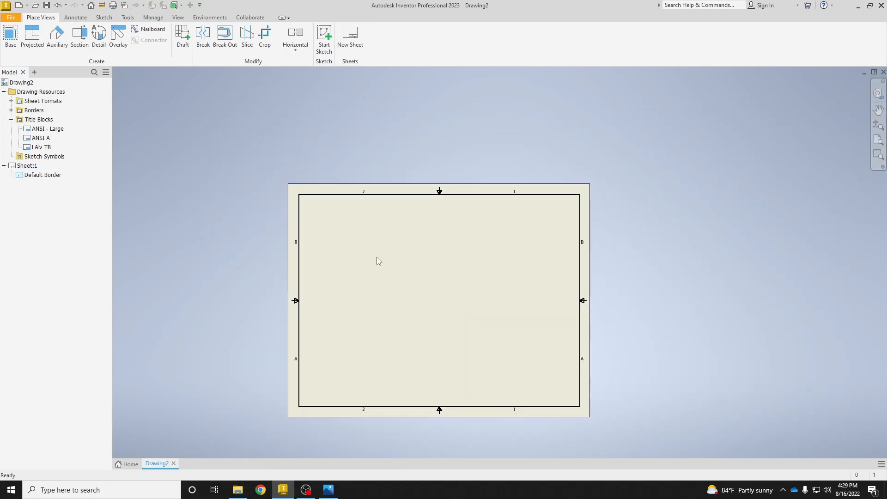
pyautogui.scroll(3, 348, 174)
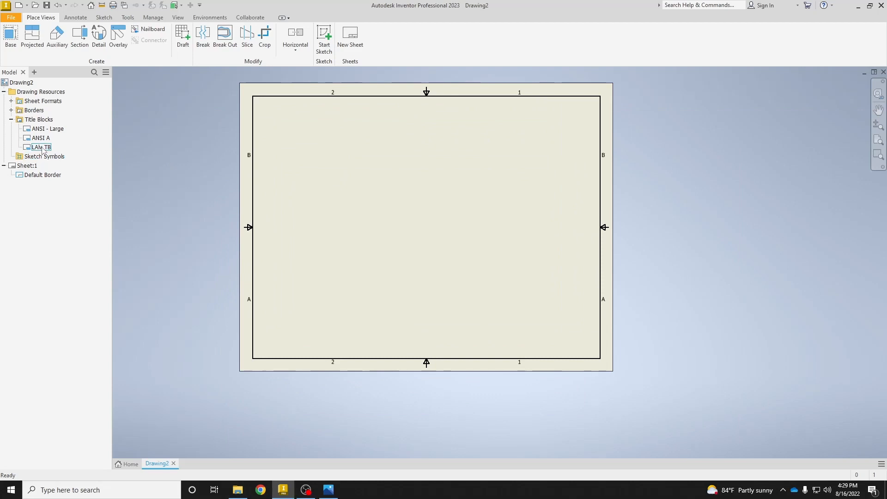
pyautogui.doubleClick(42, 147)
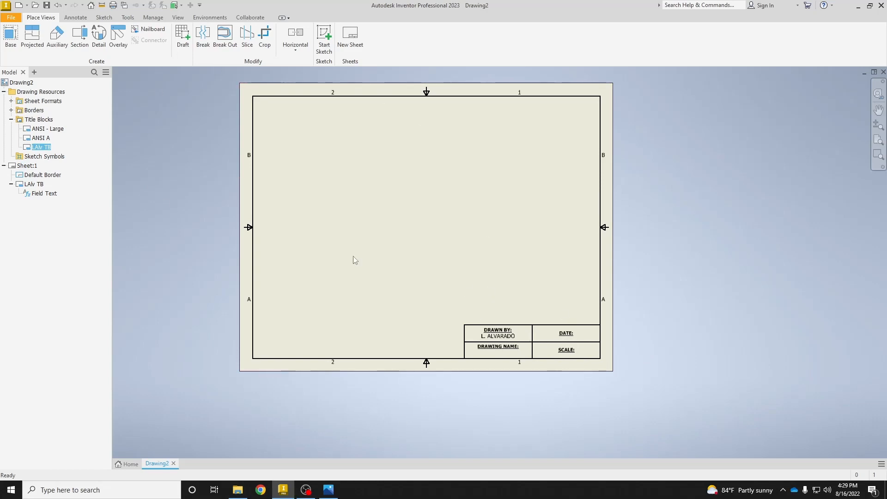
# Place the sample text "JDKAJDL" beneath the "DRAWING NAME:" heading on the sheet and end the Text command.
pyautogui.scroll(3, 566, 339)
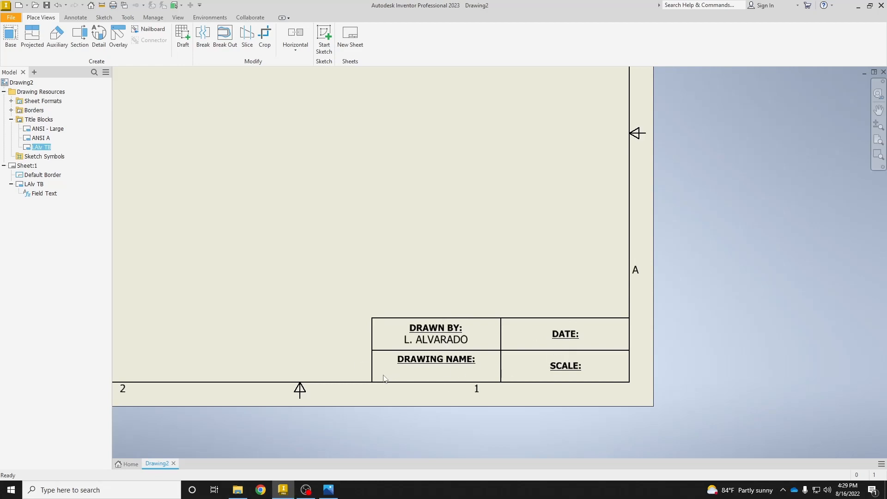
pyautogui.click(76, 18)
pyautogui.click(179, 39)
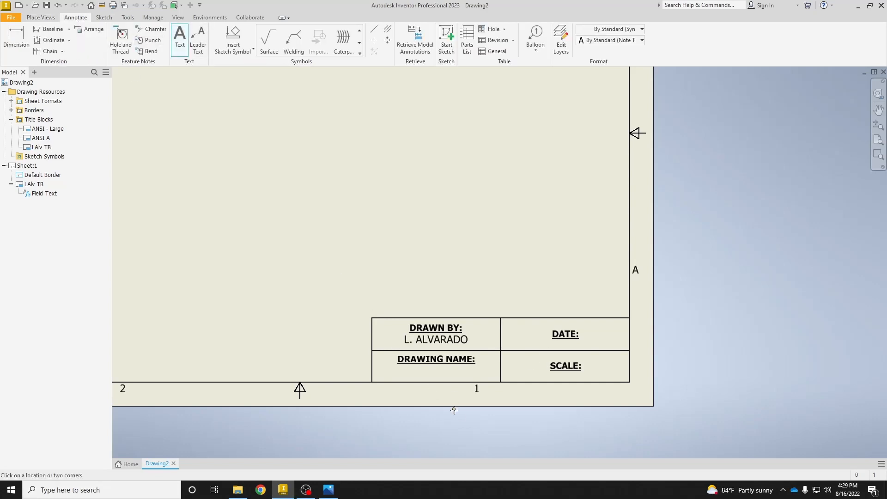
pyautogui.moveTo(374, 366); pyautogui.dragTo(493, 383)
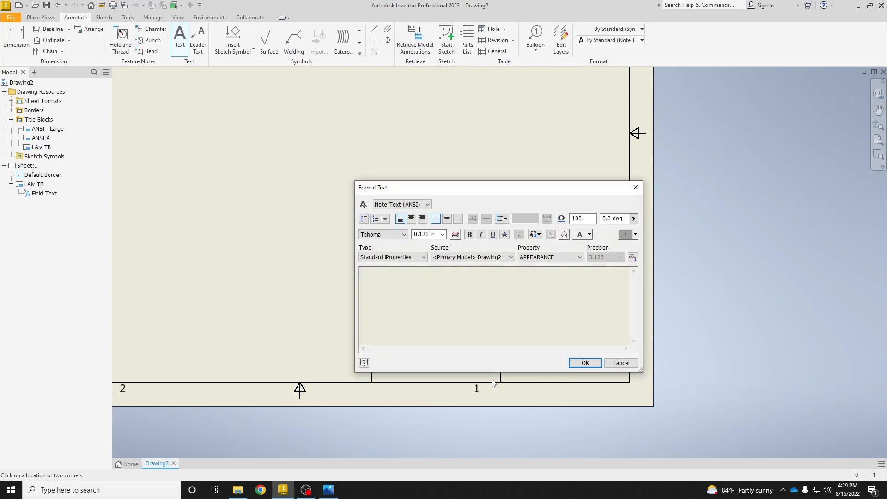
pyautogui.write('JDKAJDL')
pyautogui.click(585, 362)
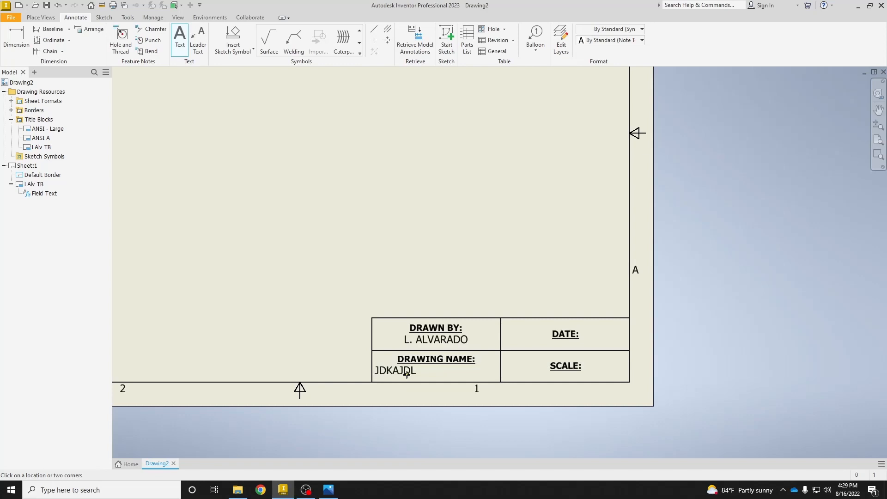
pyautogui.scroll(-3, 377, 295)
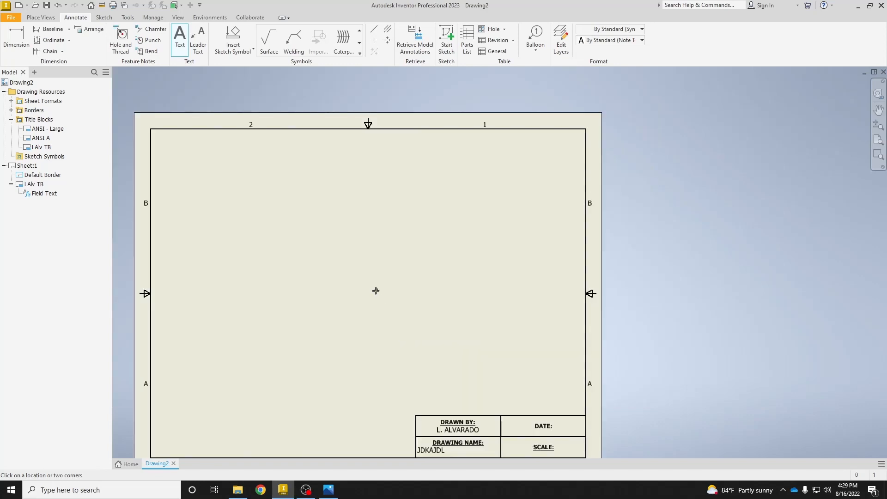
pyautogui.scroll(2, 376, 290)
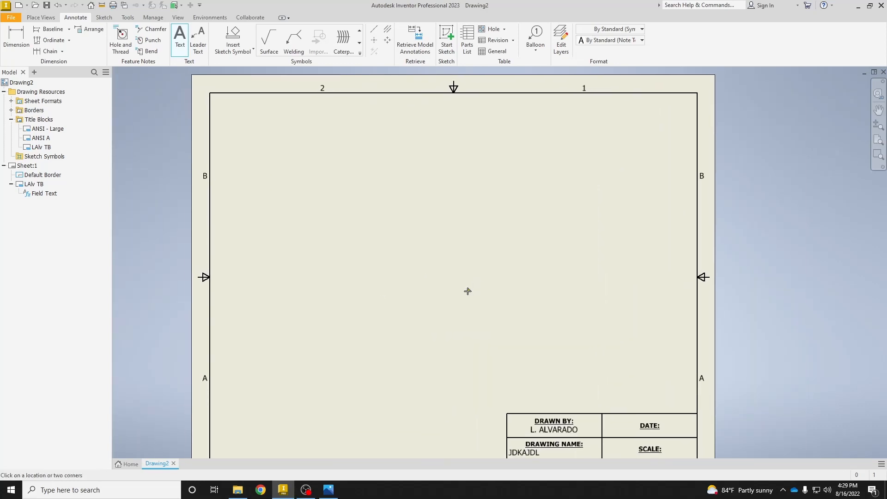
pyautogui.press('Escape')
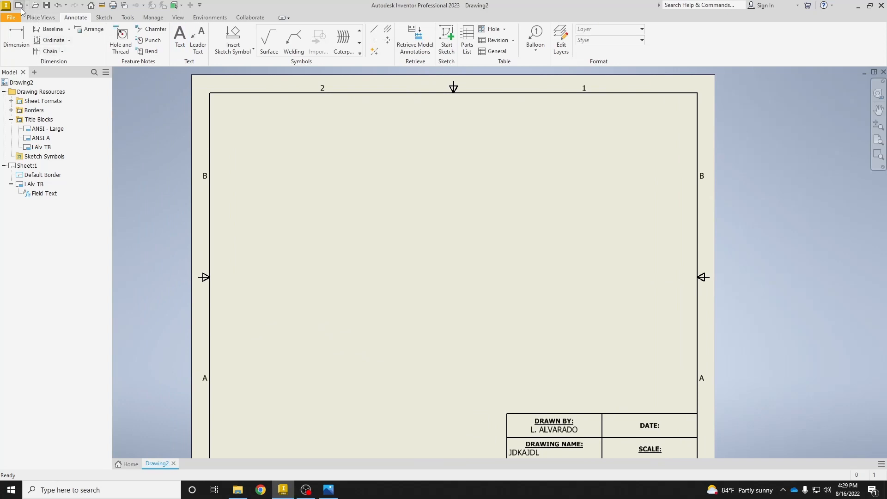
# Save the drawing as "LAlv Titleblock" in the Puzzle Cube NEW folder as an Inventor drawing file (*.idw).
pyautogui.click(47, 5)
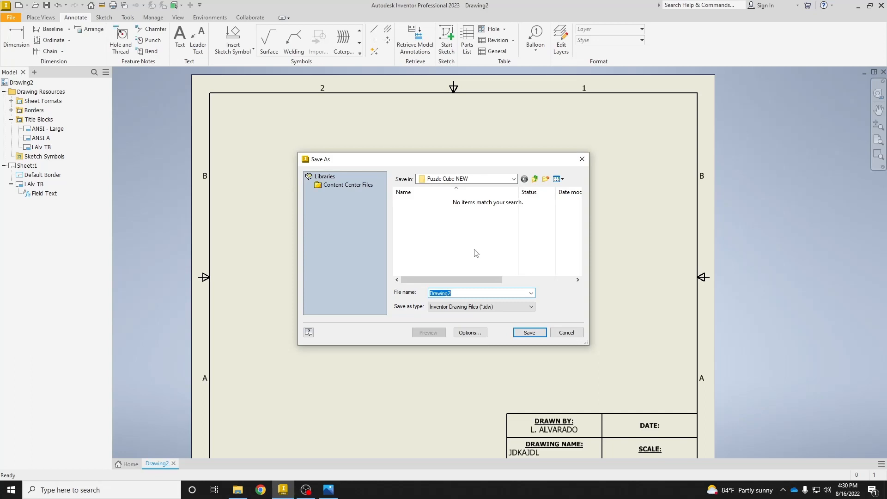
pyautogui.press('BackSpace')
pyautogui.write('BO')
pyautogui.press('BackSpace')
pyautogui.press('BackSpace')
pyautogui.press('BackSpace')
pyautogui.click(525, 332)
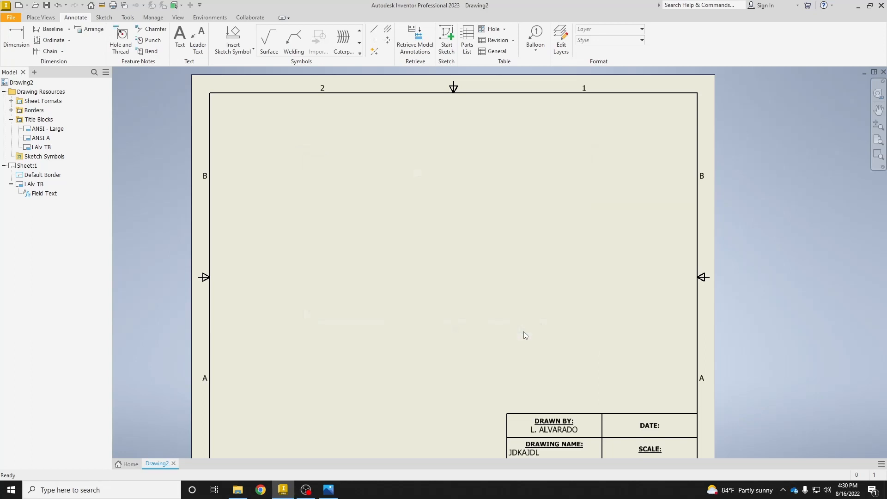
# Save a copy of the drawing as a template named "LAlv Titleblock" in the en-US templates folder.
pyautogui.scroll(3, 498, 276)
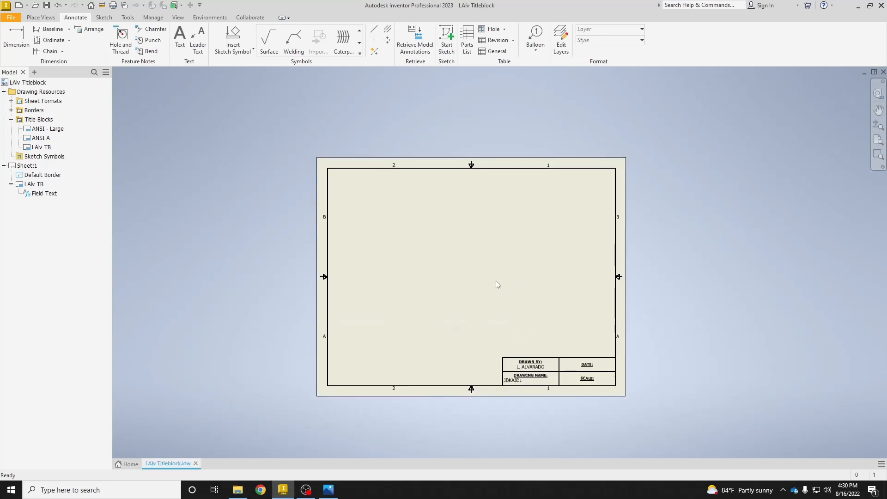
pyautogui.scroll(-4, 495, 281)
pyautogui.moveTo(495, 281); pyautogui.dragTo(480, 257, button='middle')
pyautogui.scroll(3, 480, 257)
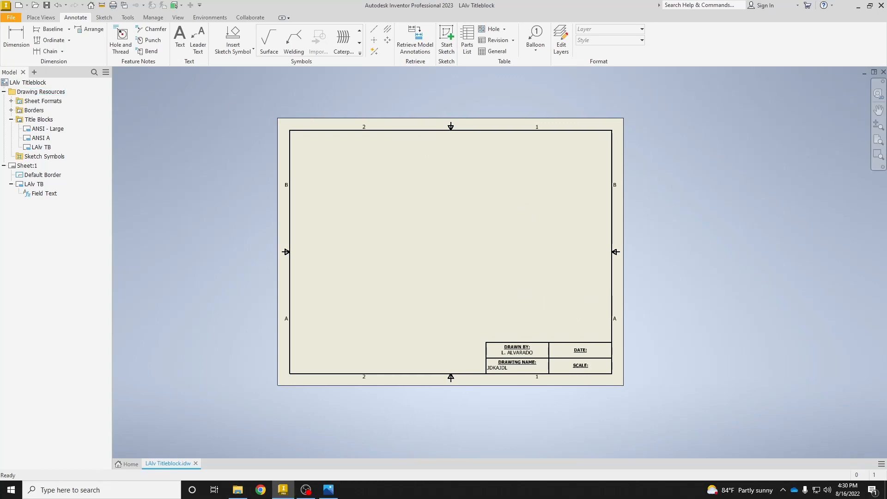
pyautogui.click(12, 17)
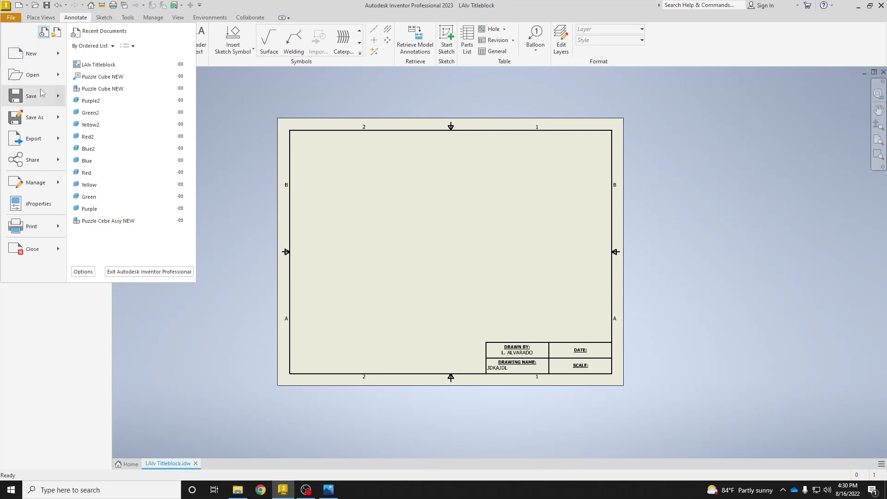
pyautogui.moveTo(48, 119)
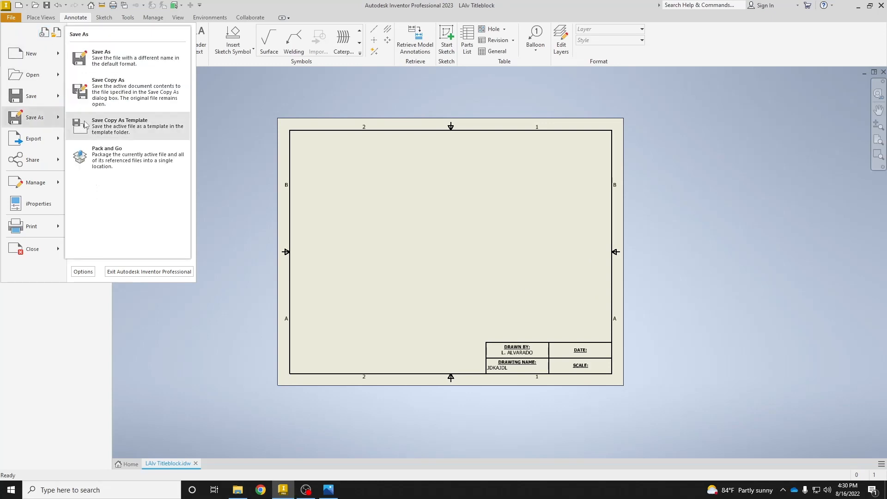
pyautogui.click(121, 123)
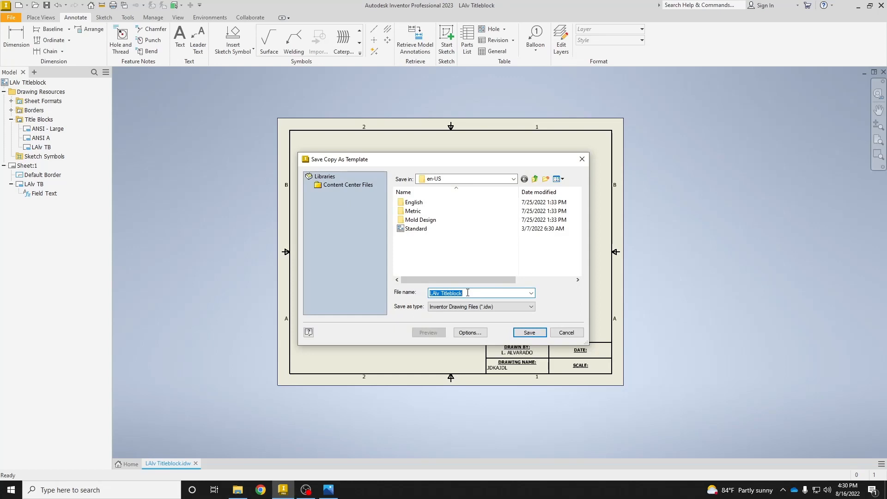
pyautogui.click(529, 332)
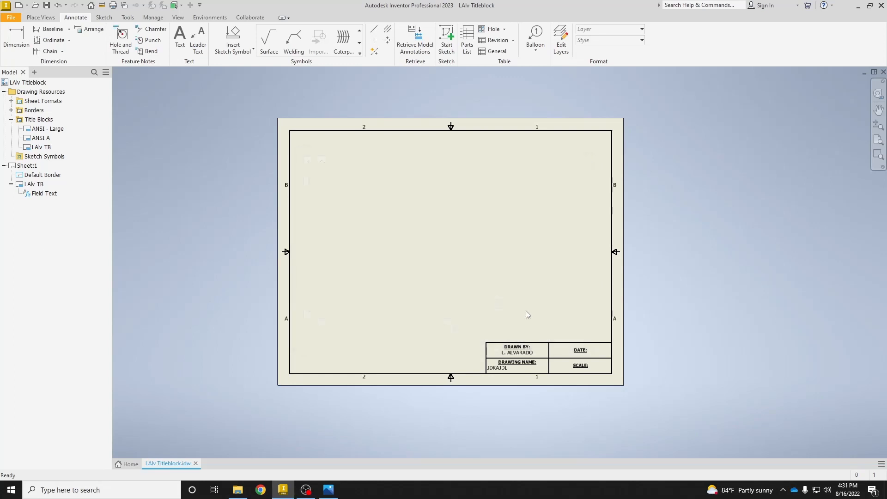
# Start creating a new file from the home page to open the list of en-US templates.
pyautogui.click(132, 464)
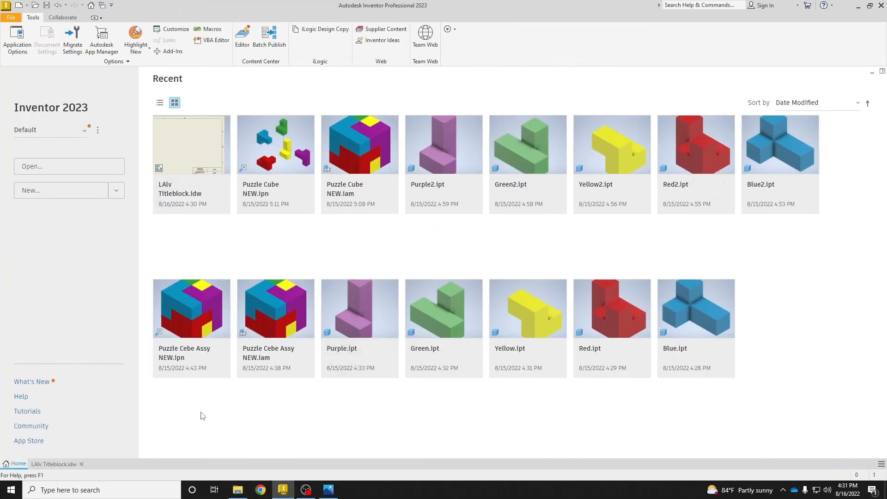
pyautogui.click(63, 193)
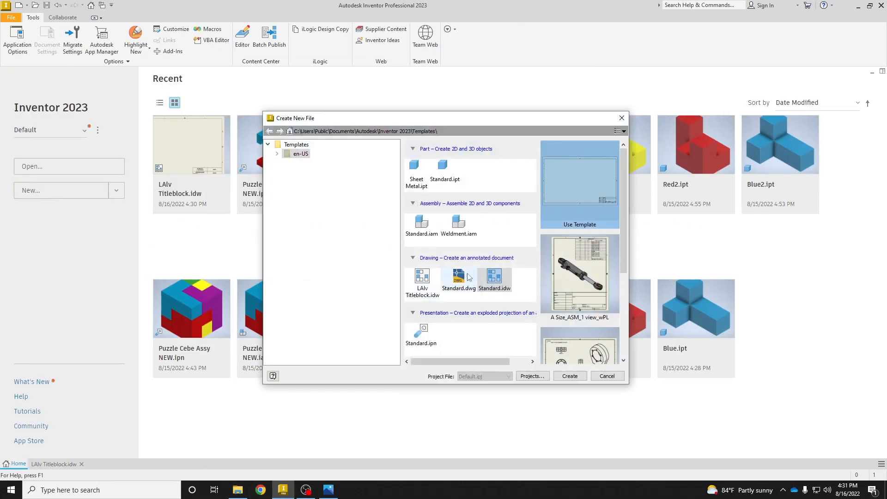